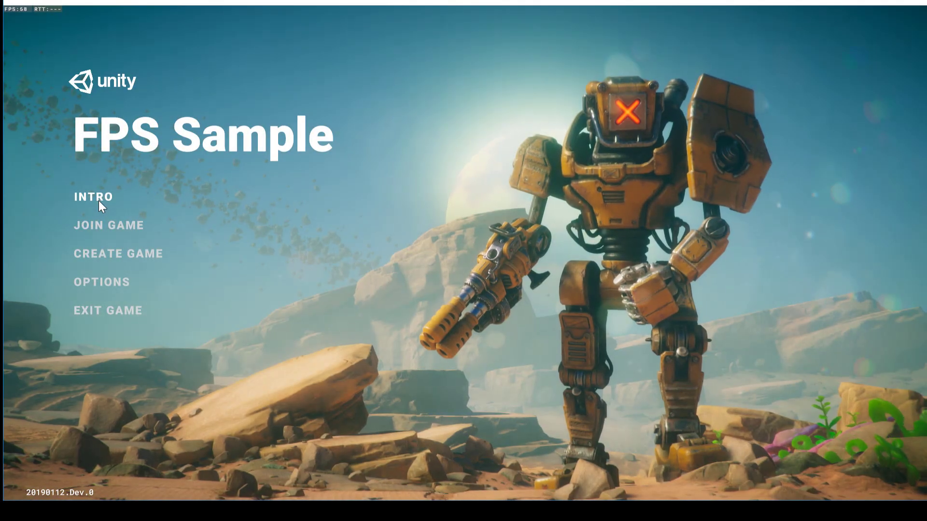
Open the Join Game screen and walk the in-match character through the dark room towards the round window opening.
{"action": "left_click", "coordinate": [103, 225]}
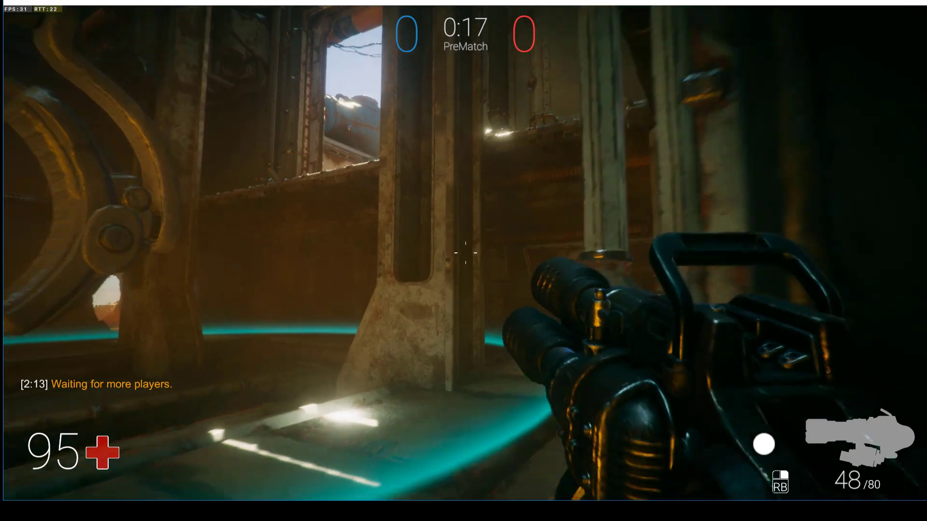
{"action": "key", "text": "w"}
{"action": "key", "text": "w"}
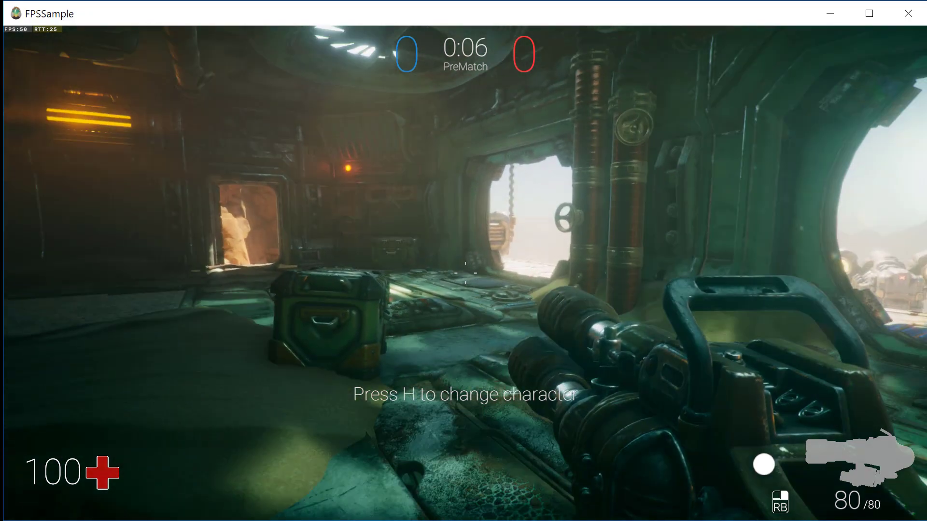
{"action": "key", "text": "w"}
{"action": "right_click", "coordinate": [465, 273]}
{"action": "key", "text": "w"}
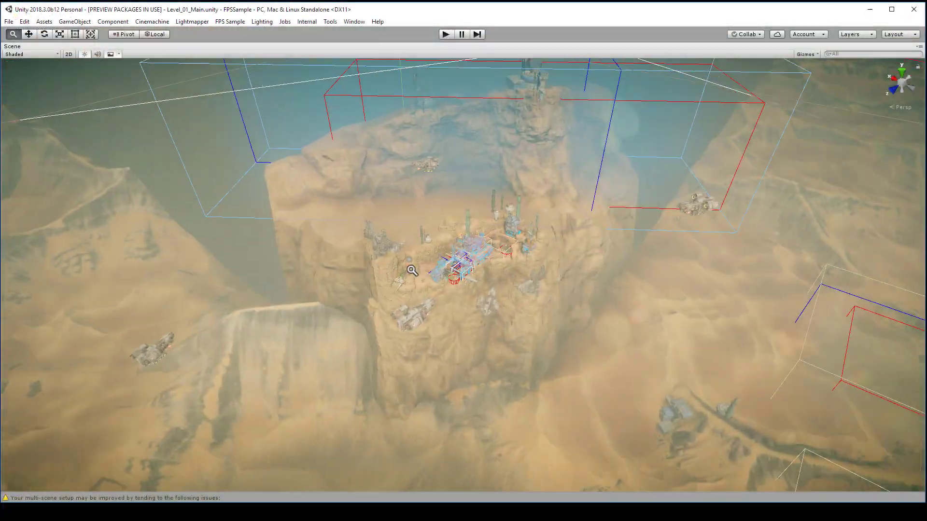
{"action": "right_click_drag", "start_coordinate": [412, 270], "coordinate": [685, 253], "text": "alt"}
{"action": "left_click_drag", "start_coordinate": [505, 290], "coordinate": [280, 263], "text": "alt"}
{"action": "right_click_drag", "start_coordinate": [463, 267], "coordinate": [686, 246], "text": "alt"}
{"action": "right_click_drag", "start_coordinate": [411, 242], "coordinate": [751, 210], "text": "alt"}
{"action": "middle_click_drag", "start_coordinate": [541, 164], "coordinate": [420, 279], "text": "alt"}
{"action": "right_click_drag", "start_coordinate": [420, 280], "coordinate": [697, 223], "text": "alt"}
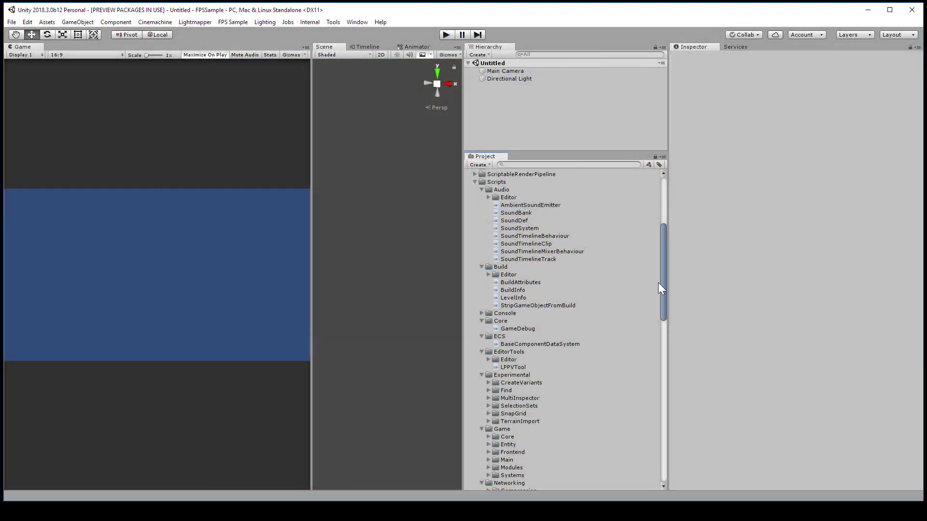
Expand the Shaders folder in the project assets and look through its Graphs subfolders.
{"action": "left_click_drag", "start_coordinate": [658, 283], "coordinate": [651, 443]}
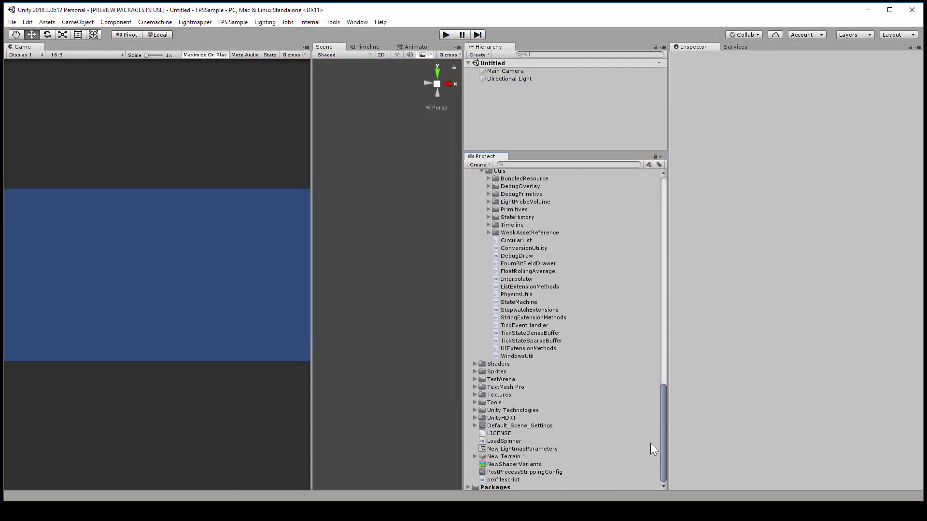
{"action": "left_click", "coordinate": [476, 364]}
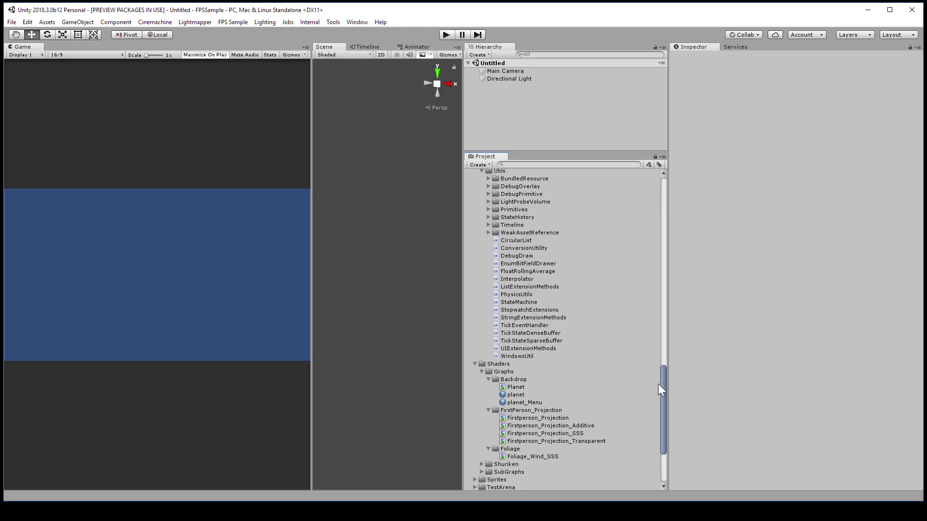
{"action": "left_click_drag", "start_coordinate": [664, 376], "coordinate": [659, 247]}
{"action": "left_click_drag", "start_coordinate": [659, 247], "coordinate": [657, 166]}
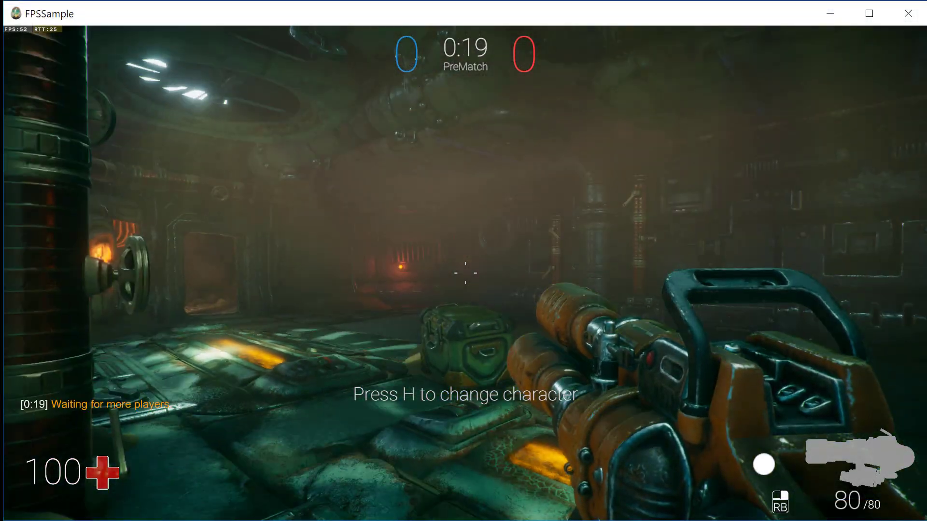
Walk the character from the spawn room onto the outdoor platform and through the arena, using the secondary ability.
{"action": "key", "text": "d"}
{"action": "key", "text": "w"}
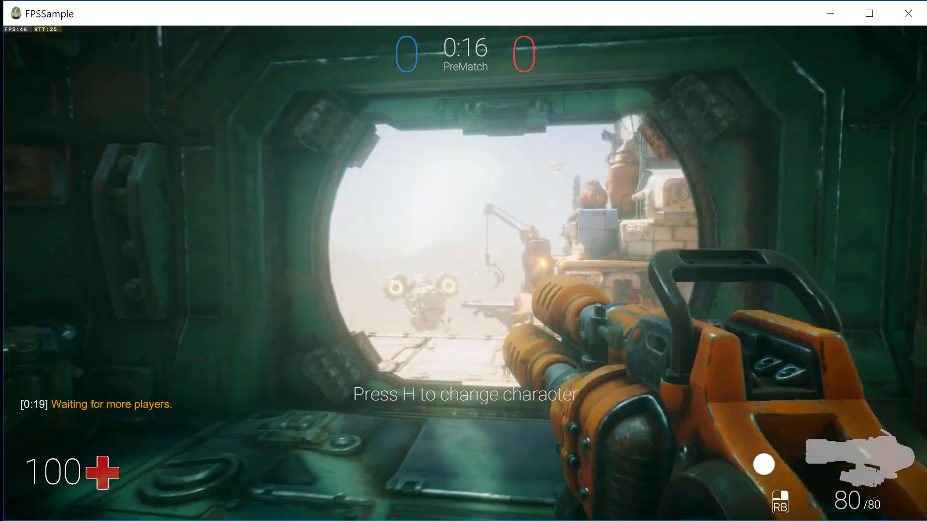
{"action": "key", "text": "w"}
{"action": "right_click", "coordinate": [465, 273]}
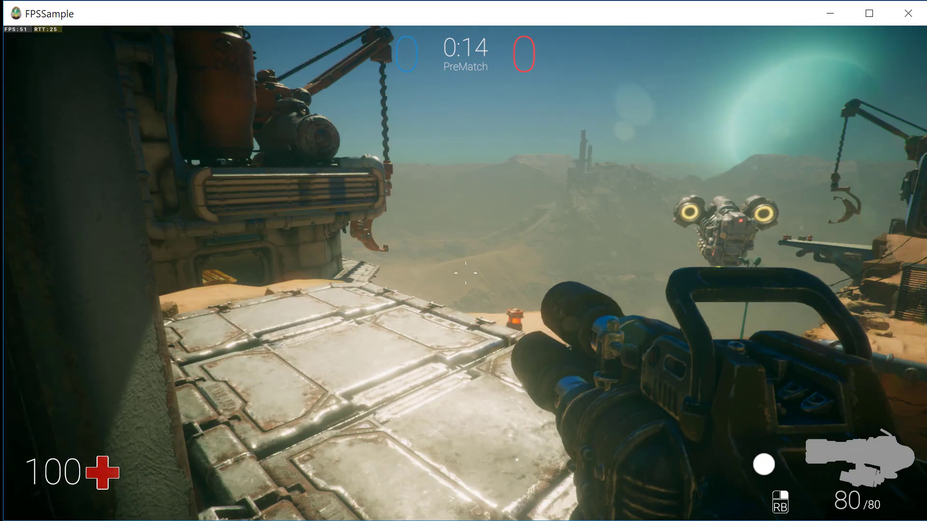
{"action": "key", "text": "w"}
{"action": "key", "text": "d"}
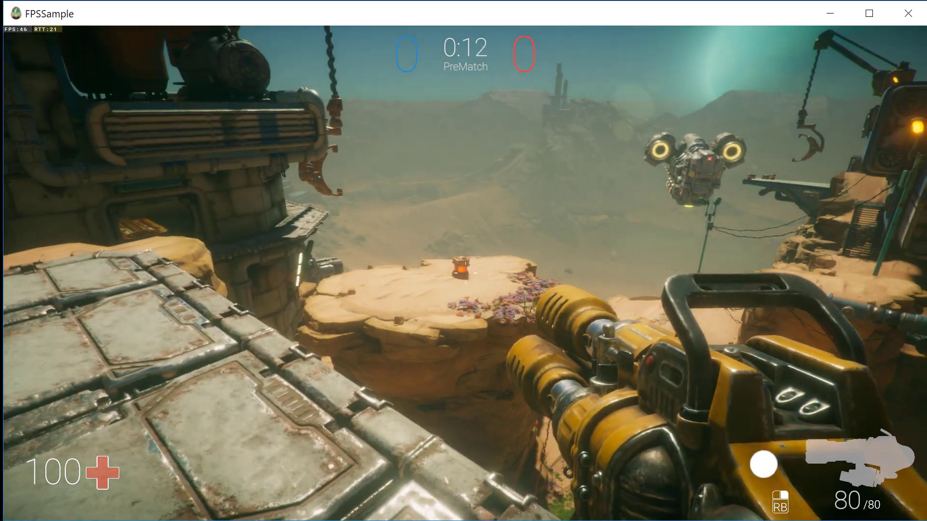
{"action": "right_click", "coordinate": [463, 261]}
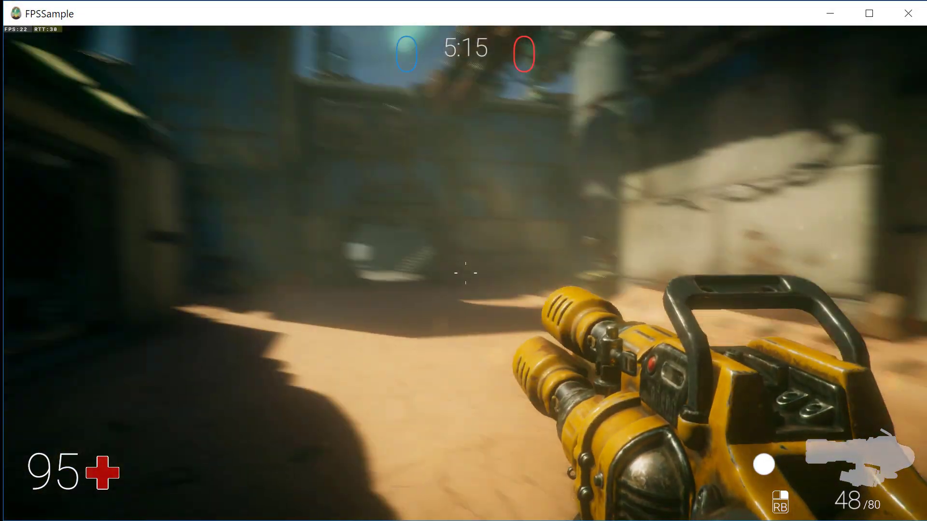
{"action": "key", "text": "w"}
{"action": "key", "text": "w"}
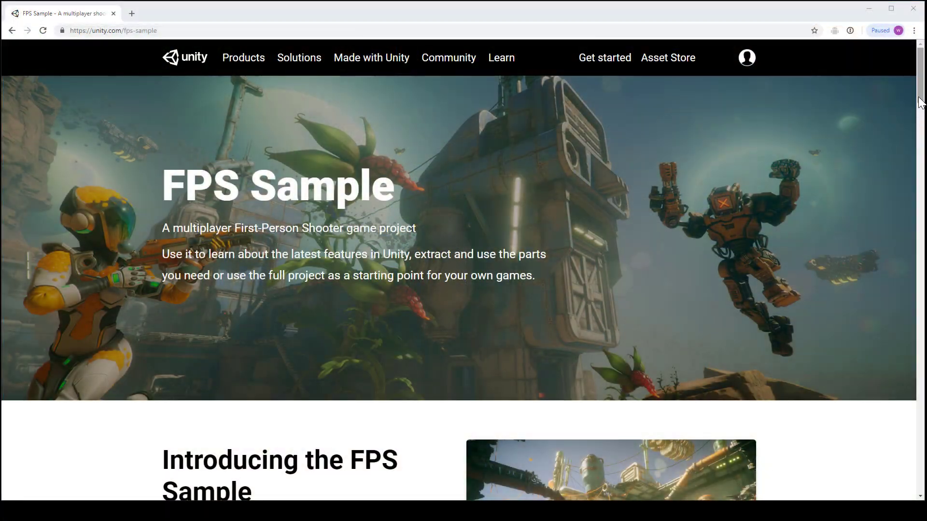
Read the introduction and list of included content on Unity's FPS Sample web page in the browser.
{"action": "left_click_drag", "start_coordinate": [920, 99], "coordinate": [920, 136]}
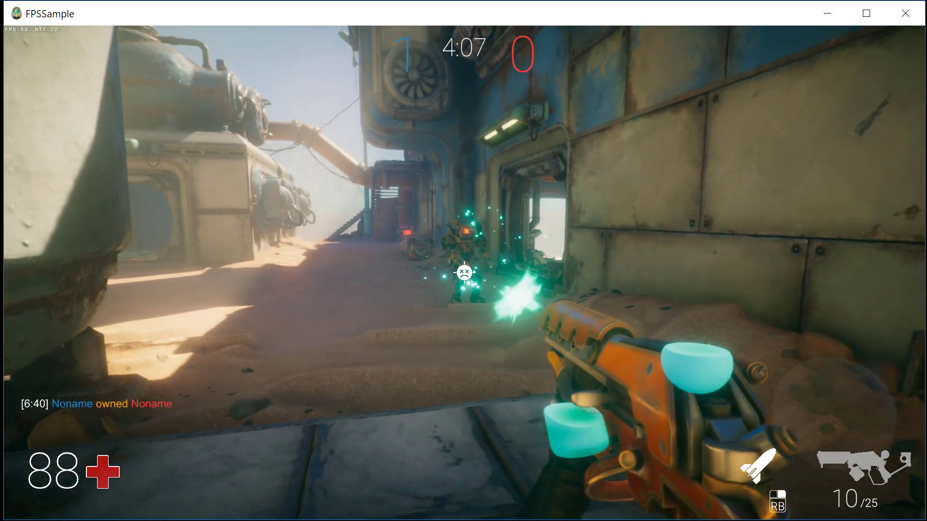
Return to the FPS Sample game, shoot the enemy player in the alley and walk up to the body.
{"action": "left_click", "coordinate": [463, 272]}
{"action": "key", "text": "w"}
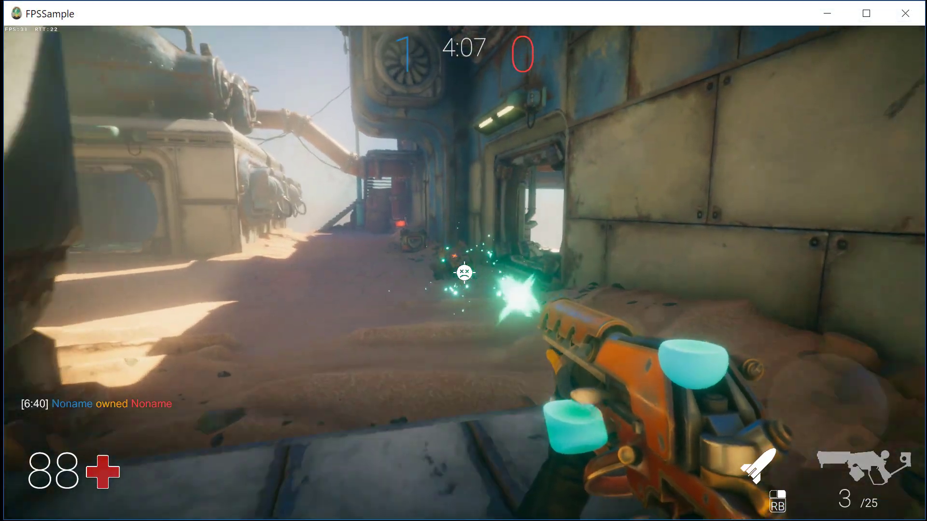
{"action": "key", "text": "w"}
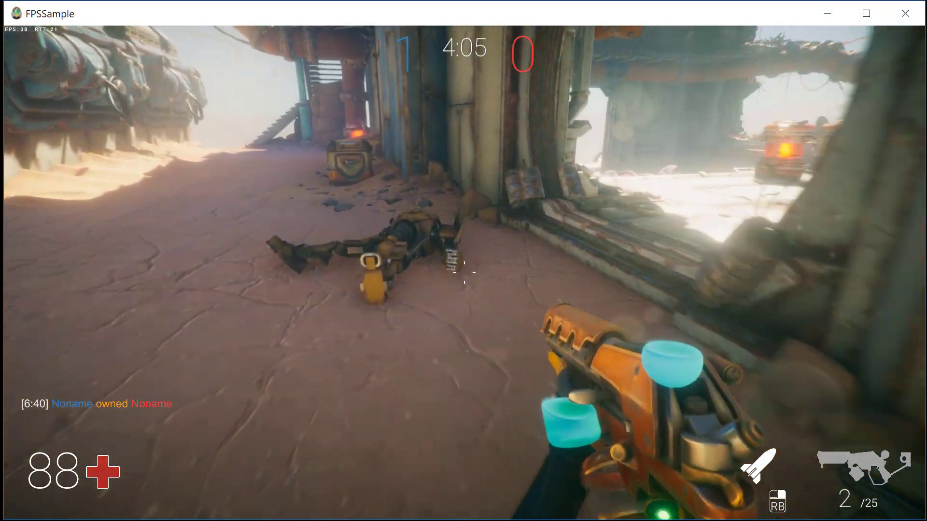
{"action": "key", "text": "w"}
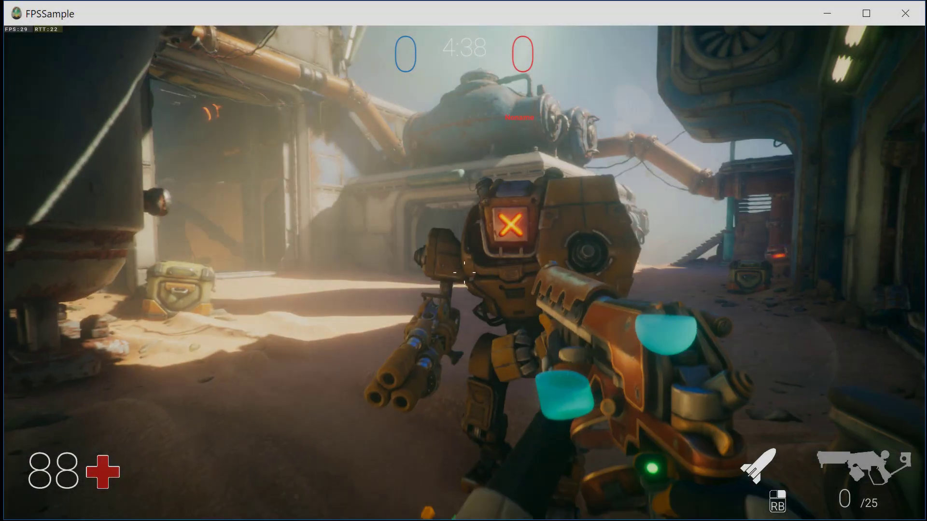
Reload the empty weapon and fire at the robot enemy.
{"action": "key", "text": "r"}
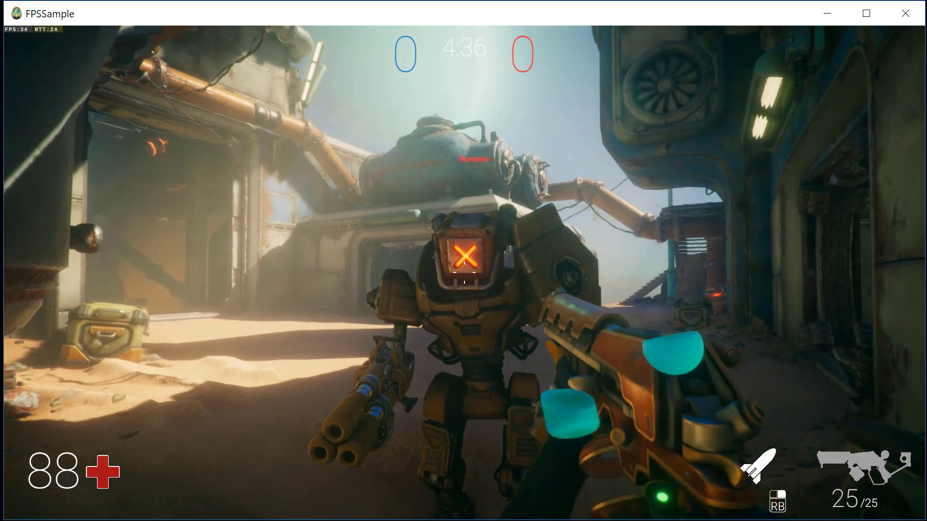
{"action": "left_click", "coordinate": [465, 271]}
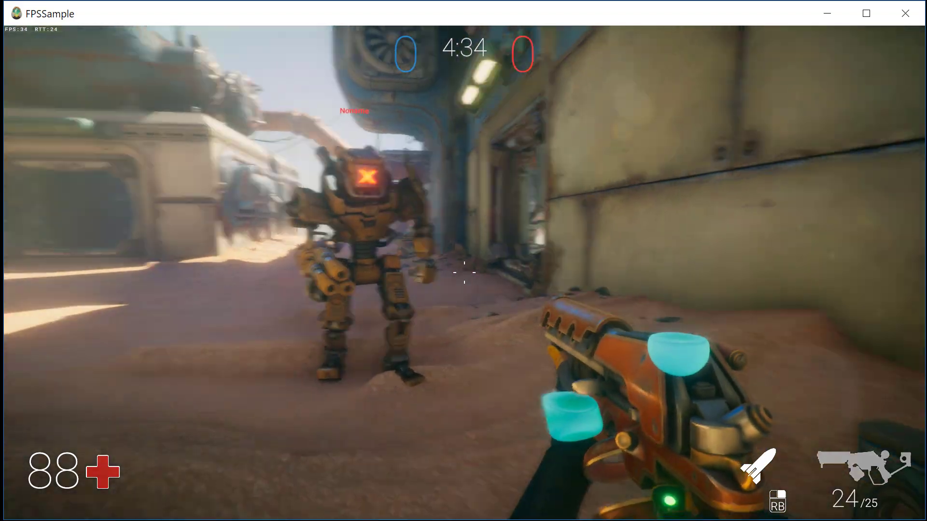
{"action": "left_click", "coordinate": [464, 271]}
{"action": "left_click", "coordinate": [464, 272]}
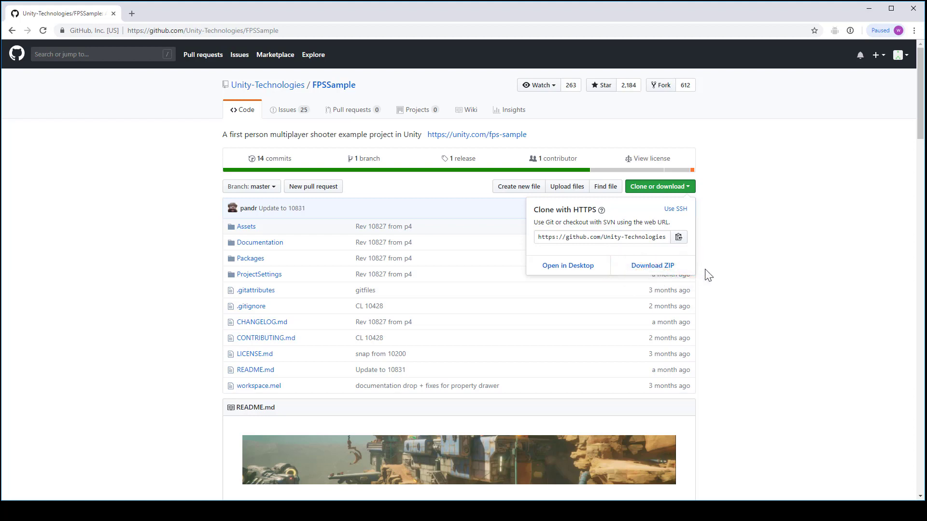
Copy the FPSSample repository's HTTPS clone URL from GitHub and paste it as the source of a new clone in Sourcetree.
{"action": "left_click", "coordinate": [678, 237]}
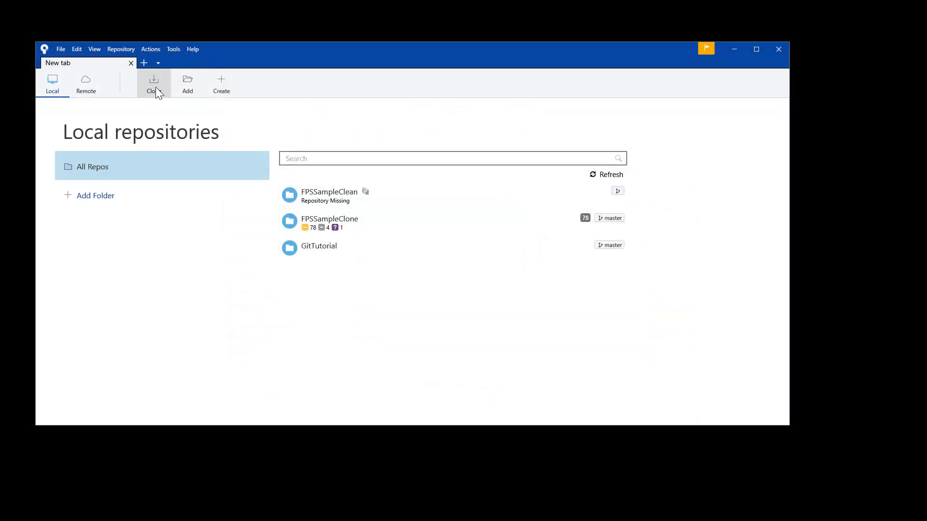
{"action": "left_click", "coordinate": [156, 87]}
{"action": "right_click", "coordinate": [223, 169]}
{"action": "left_click", "coordinate": [234, 192]}
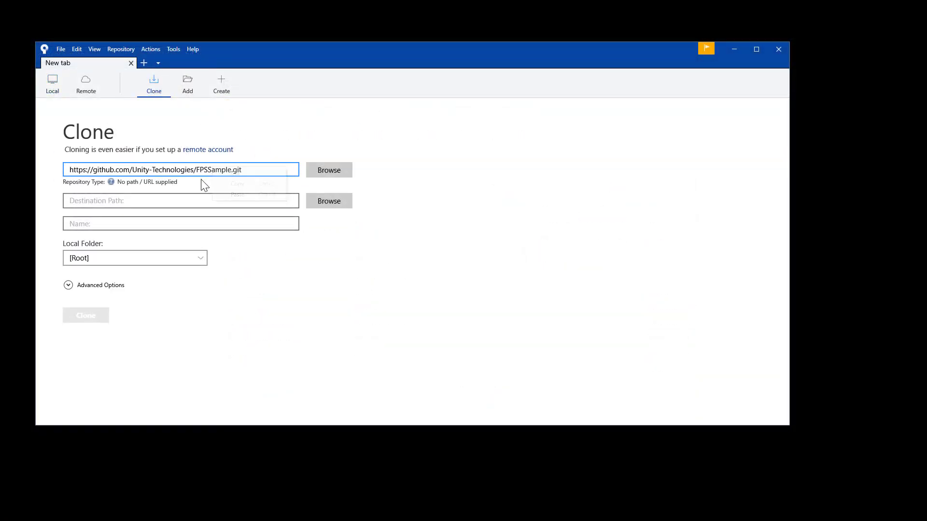
{"action": "left_click_drag", "start_coordinate": [254, 173], "coordinate": [21, 213]}
Clone the repository into the FPSSample folder under Documents and show the full output of the cloning process.
{"action": "left_click", "coordinate": [126, 200]}
{"action": "left_click", "coordinate": [328, 201]}
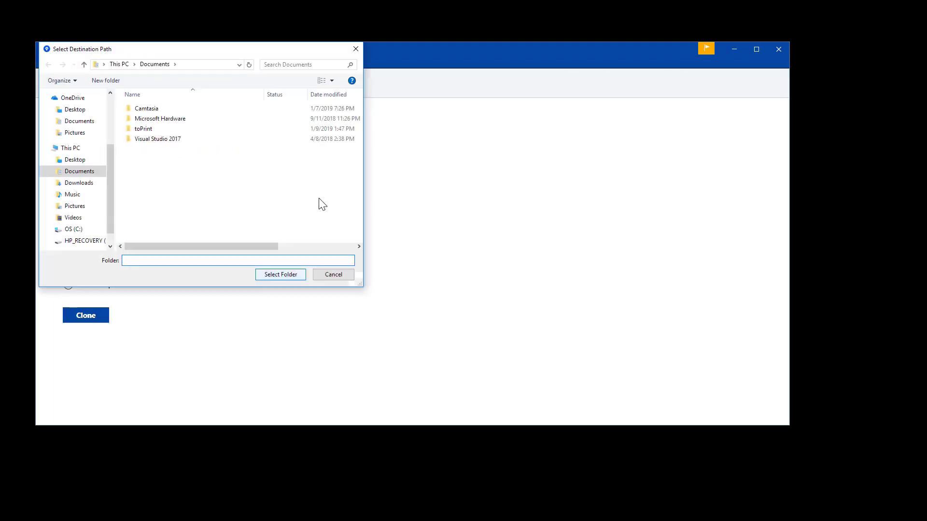
{"action": "left_click", "coordinate": [333, 272]}
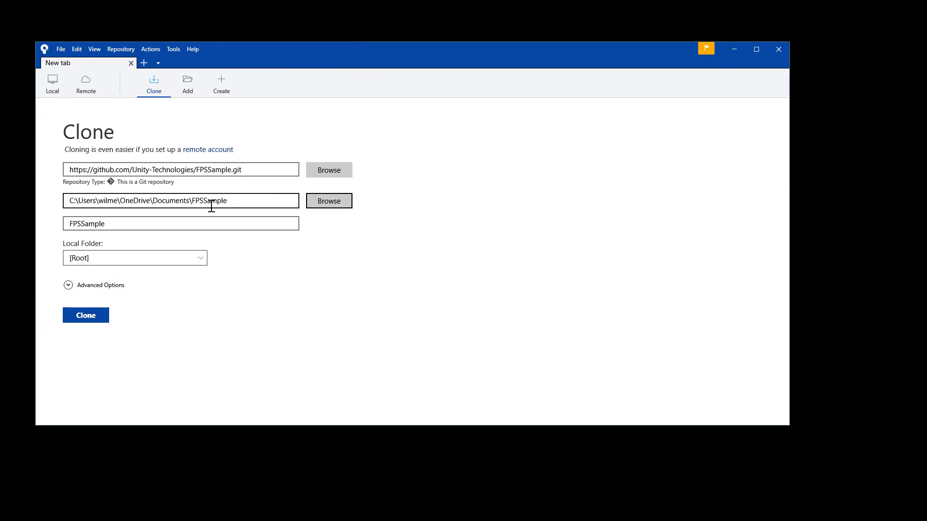
{"action": "left_click", "coordinate": [93, 316]}
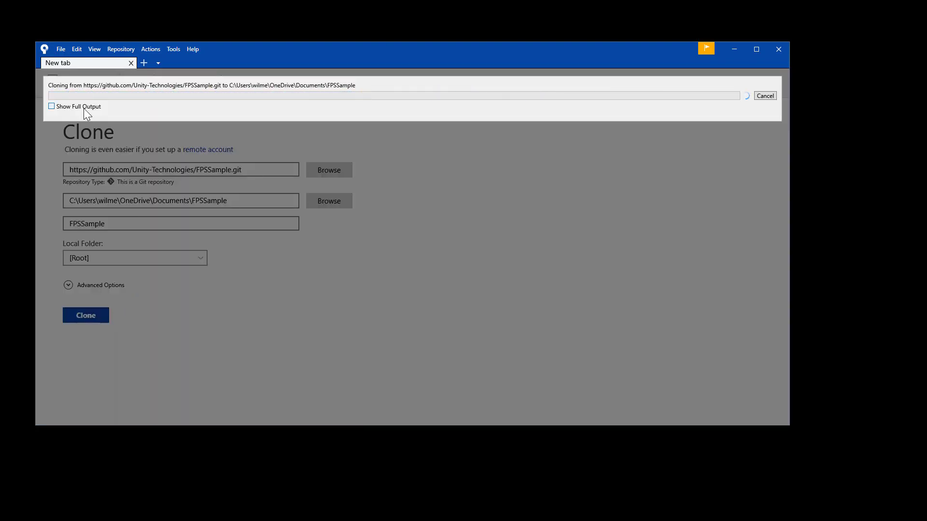
{"action": "left_click", "coordinate": [83, 107]}
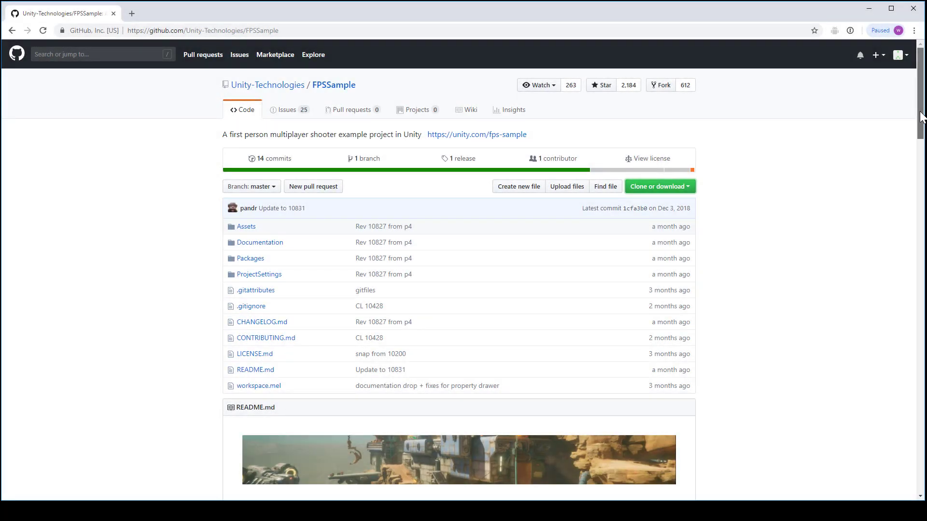
Scroll through the GitHub repository page in the browser and open the version archive on the Unity 2018.3 beta page.
{"action": "left_click_drag", "start_coordinate": [921, 117], "coordinate": [906, 209]}
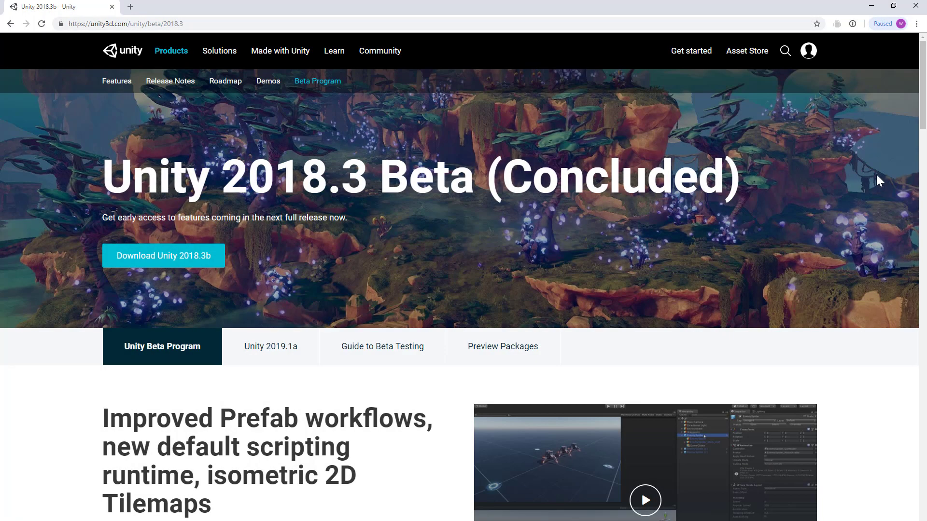
{"action": "left_click_drag", "start_coordinate": [922, 121], "coordinate": [872, 281]}
{"action": "scroll", "coordinate": [873, 281], "scroll_direction": "down", "scroll_amount": 1}
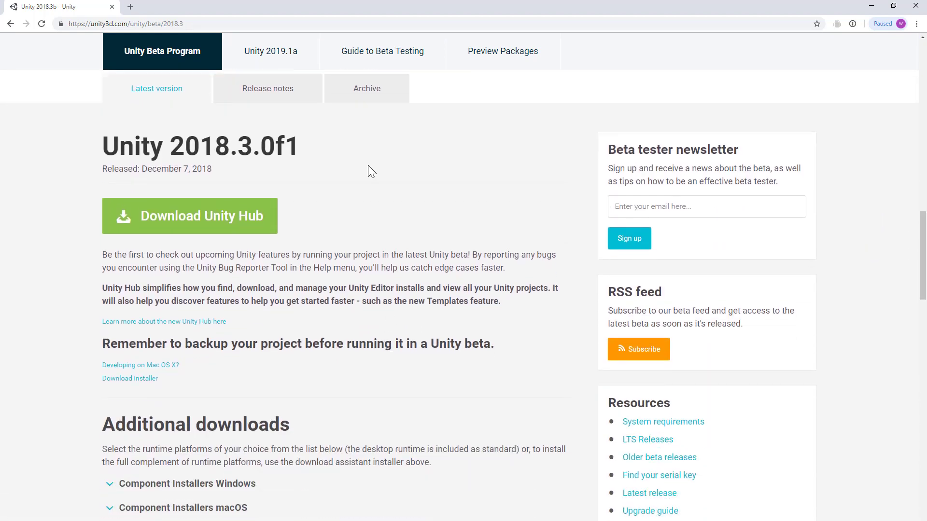
{"action": "left_click", "coordinate": [369, 90]}
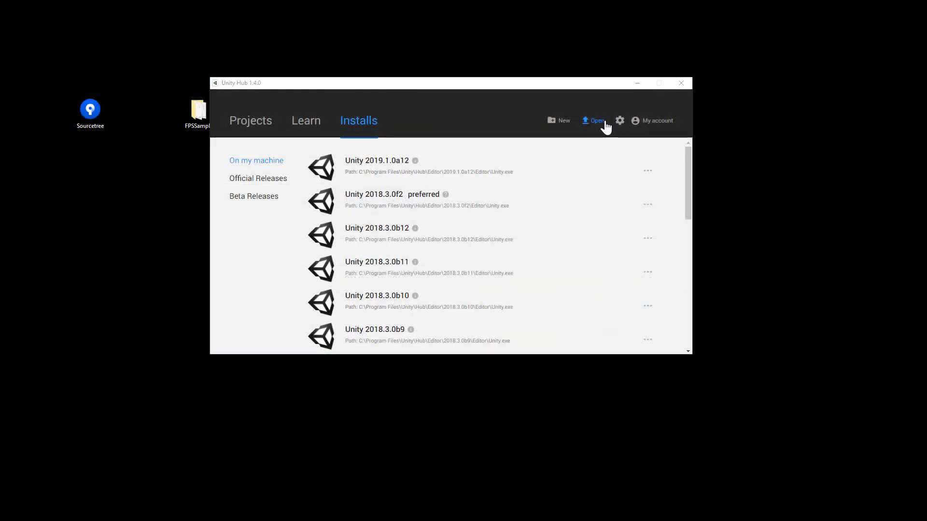
Open the FPSSample project from the Desktop in Unity Hub with Unity version 2018.3.0b12 and the current build target.
{"action": "left_click", "coordinate": [605, 126]}
{"action": "left_click", "coordinate": [252, 183]}
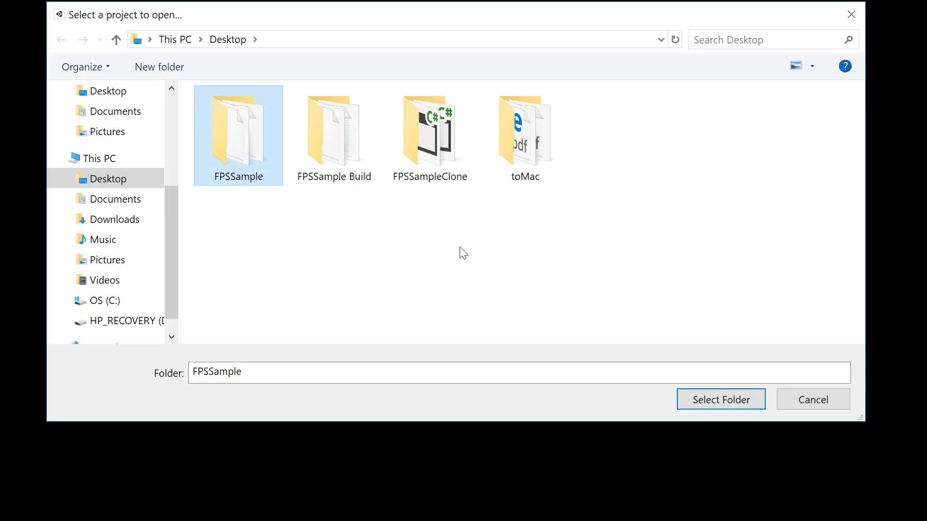
{"action": "left_click", "coordinate": [693, 400]}
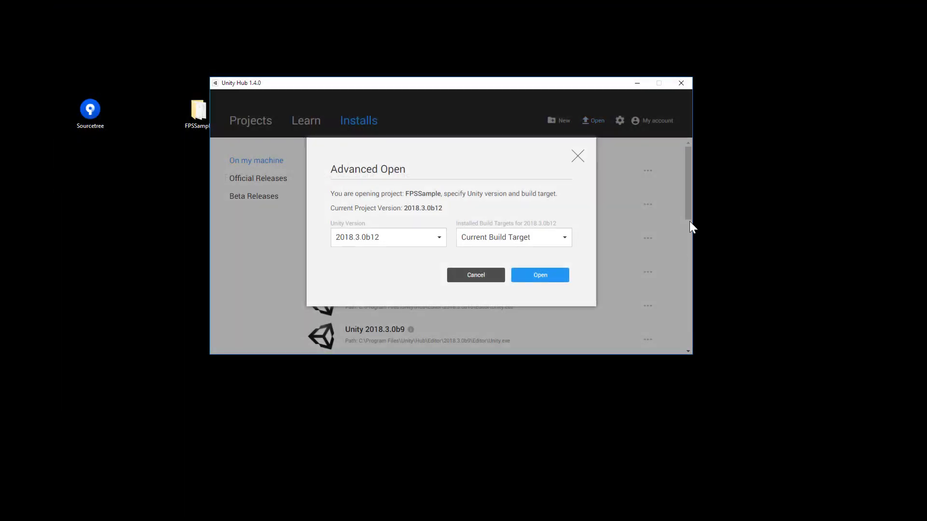
{"action": "left_click", "coordinate": [530, 283]}
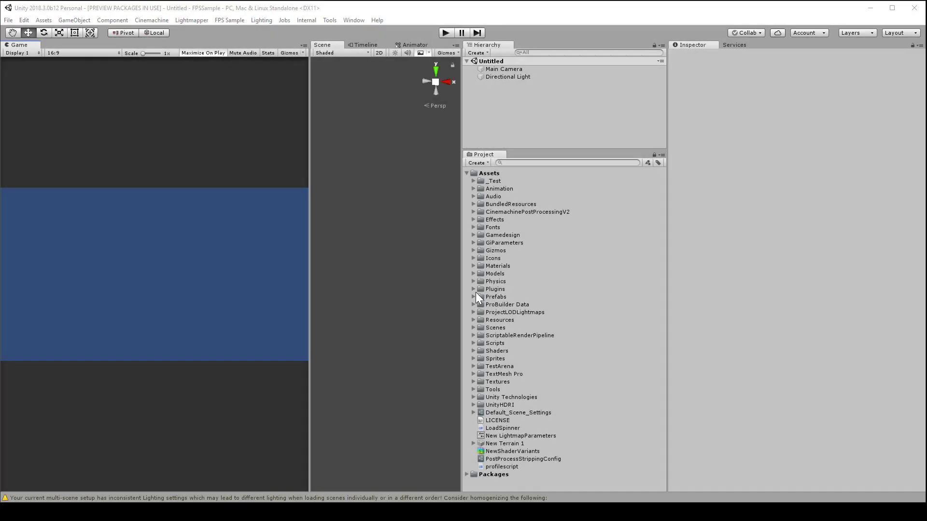
Examine the Audio, Build, Console, Core and ECS folders inside Scripts, collapsing each one and the Scripts folder again.
{"action": "left_click", "coordinate": [472, 343]}
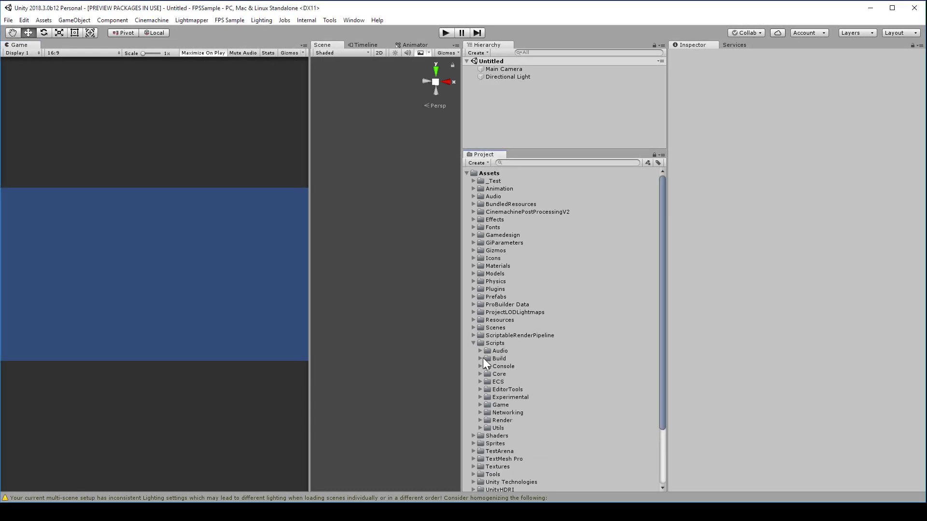
{"action": "left_click", "coordinate": [481, 358]}
{"action": "left_click", "coordinate": [480, 350]}
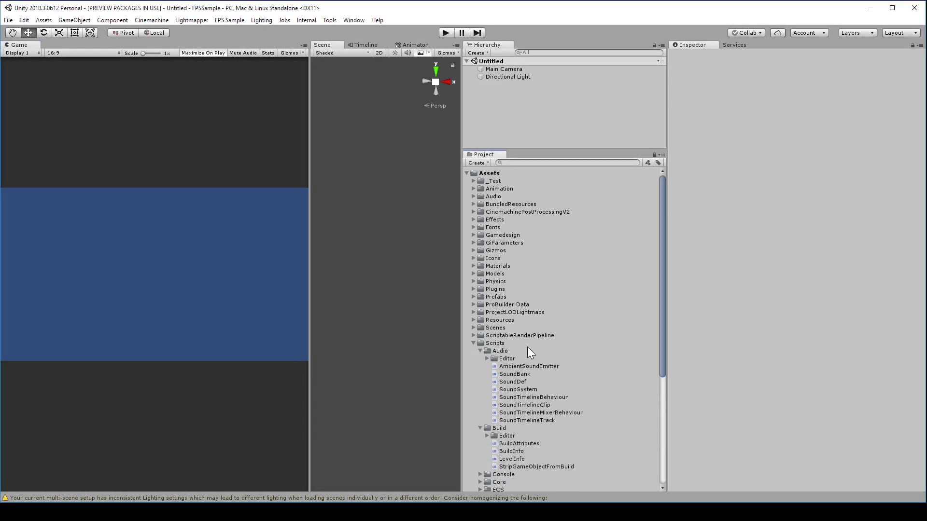
{"action": "left_click", "coordinate": [480, 350]}
{"action": "left_click", "coordinate": [479, 358]}
{"action": "left_click", "coordinate": [479, 364]}
{"action": "left_click", "coordinate": [479, 364]}
{"action": "left_click", "coordinate": [477, 373]}
{"action": "left_click", "coordinate": [479, 374]}
{"action": "left_click", "coordinate": [476, 381]}
{"action": "left_click", "coordinate": [479, 382]}
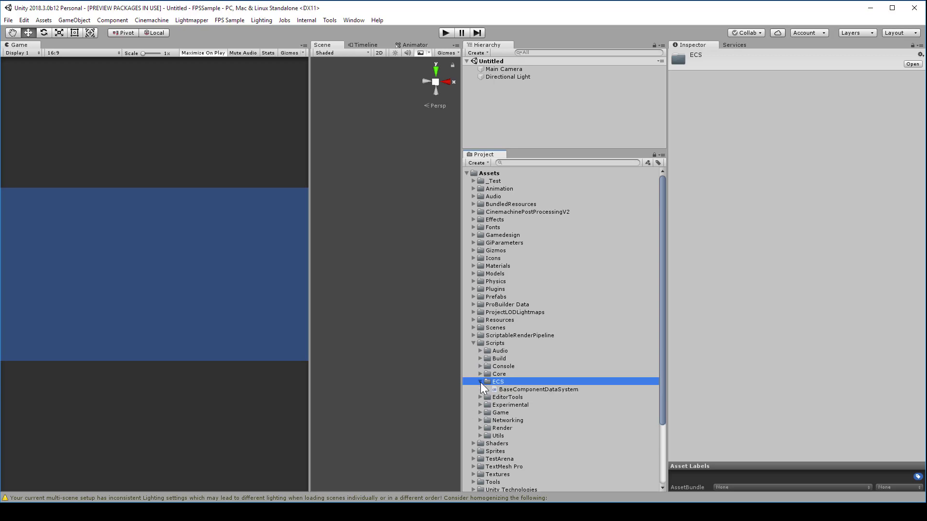
{"action": "left_click", "coordinate": [480, 381]}
{"action": "left_click", "coordinate": [473, 343]}
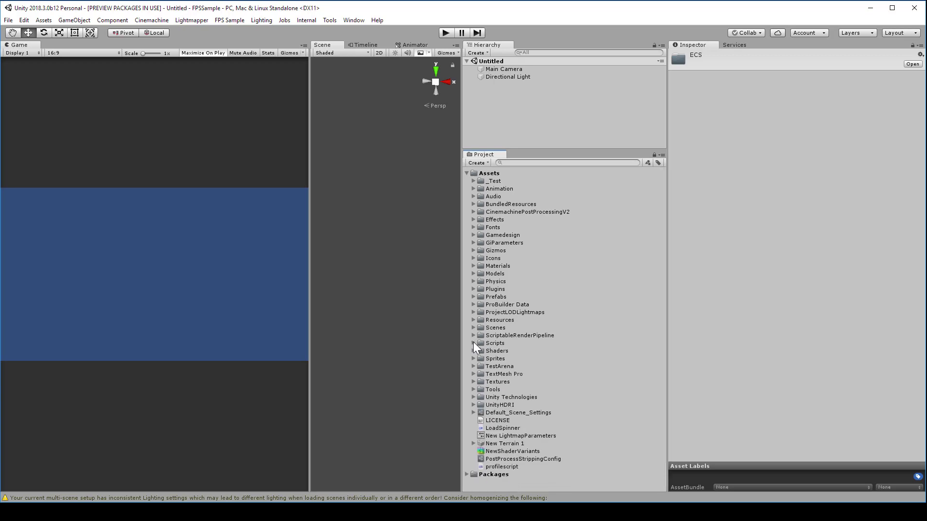
Filter the project assets with t:model, select all the models found and reimport them.
{"action": "left_click", "coordinate": [531, 164]}
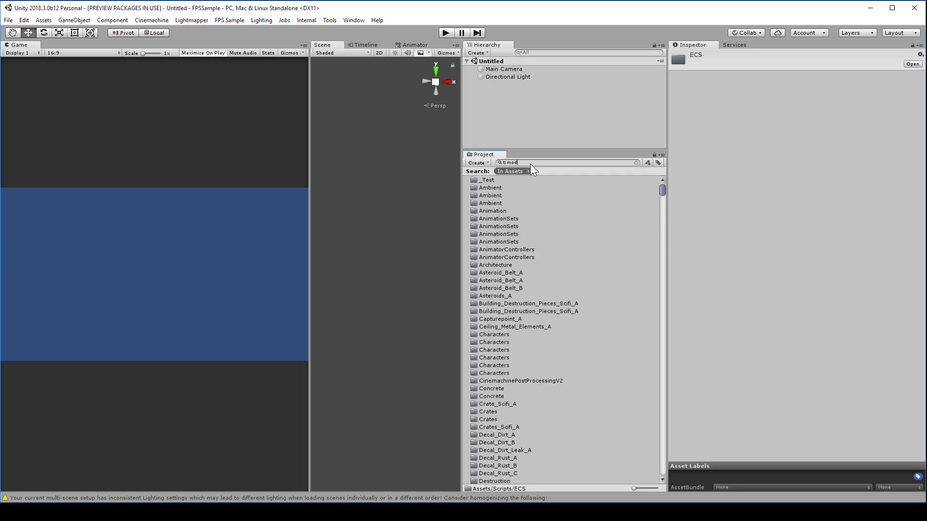
{"action": "type", "text": "el"}
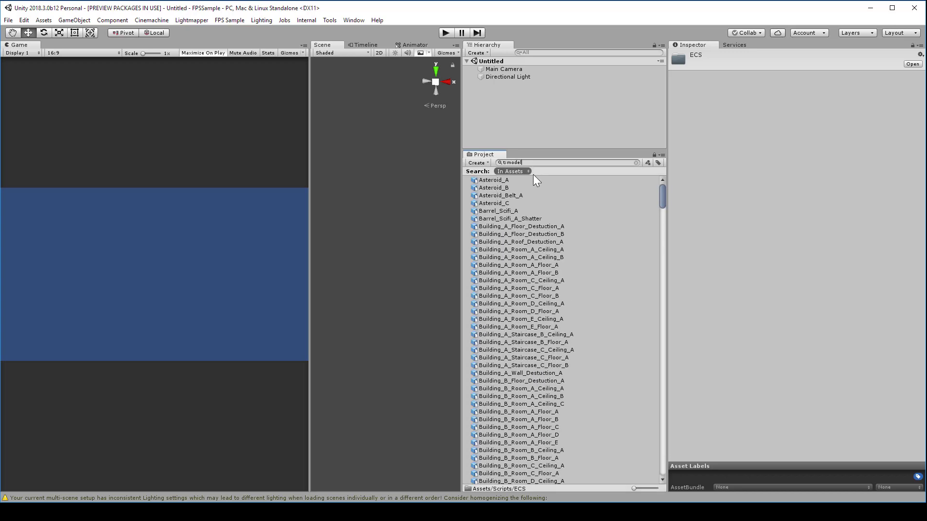
{"action": "left_click", "coordinate": [533, 179]}
{"action": "left_click_drag", "start_coordinate": [663, 191], "coordinate": [649, 424]}
{"action": "left_click", "coordinate": [555, 440], "text": "shift"}
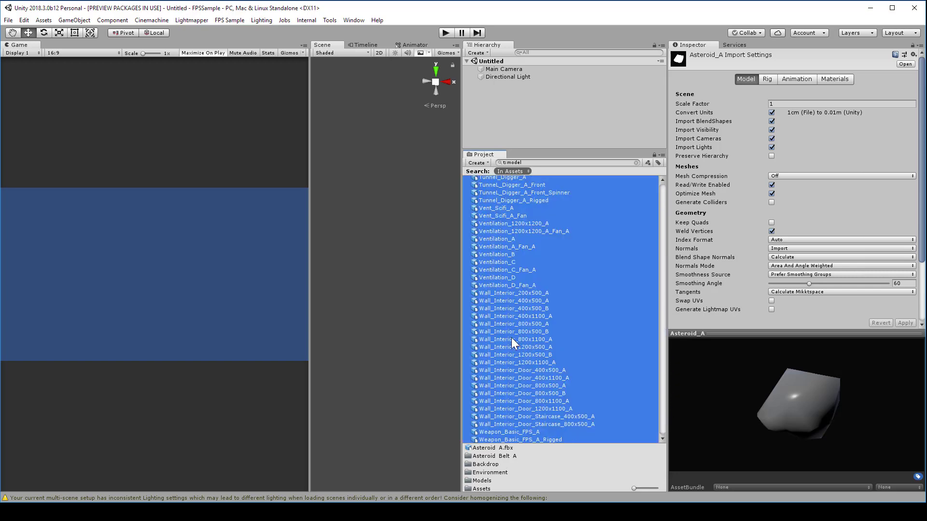
{"action": "right_click", "coordinate": [511, 338]}
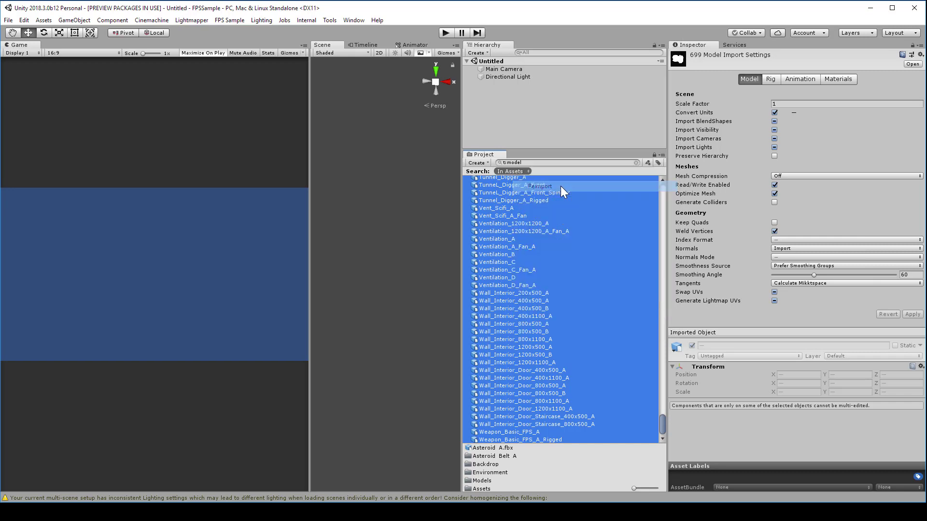
{"action": "left_click", "coordinate": [560, 186]}
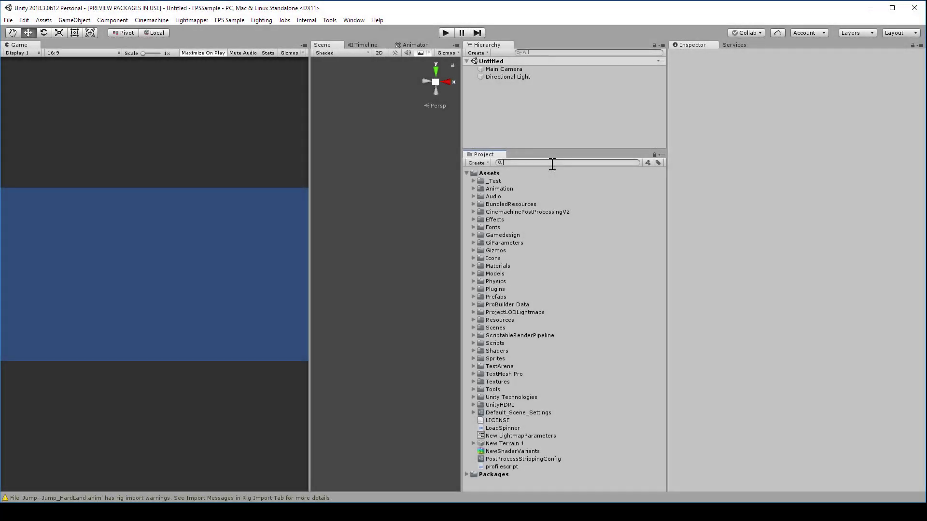
Search the project for Firstperson_Projection, reimport the four matching shaders and clear the search.
{"action": "type", "text": "irst"}
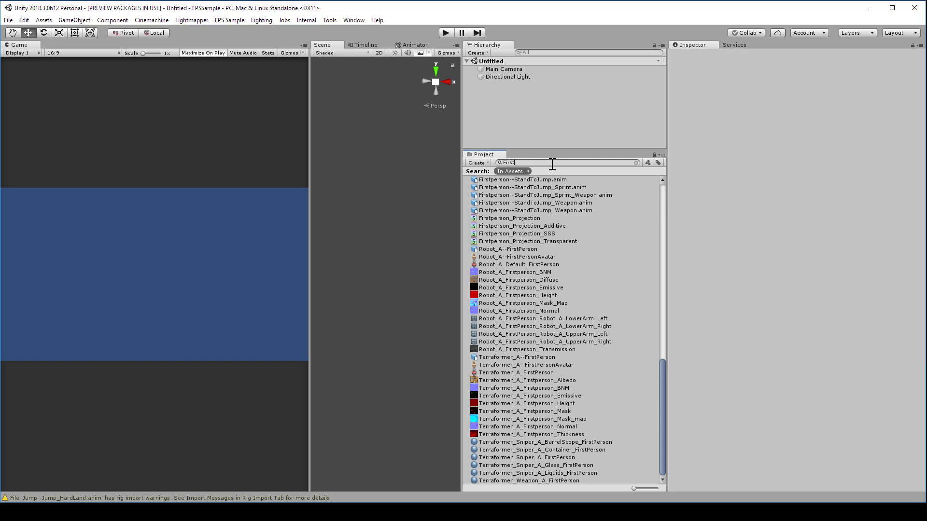
{"action": "type", "text": "person"}
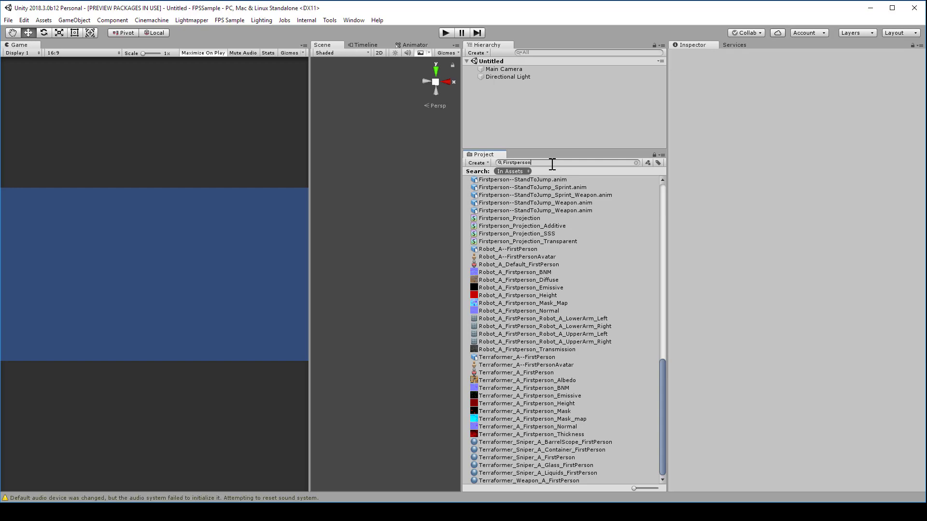
{"action": "type", "text": "_Projection"}
{"action": "left_click", "coordinate": [527, 188]}
{"action": "left_click", "coordinate": [522, 211], "text": "shift"}
{"action": "right_click", "coordinate": [522, 199]}
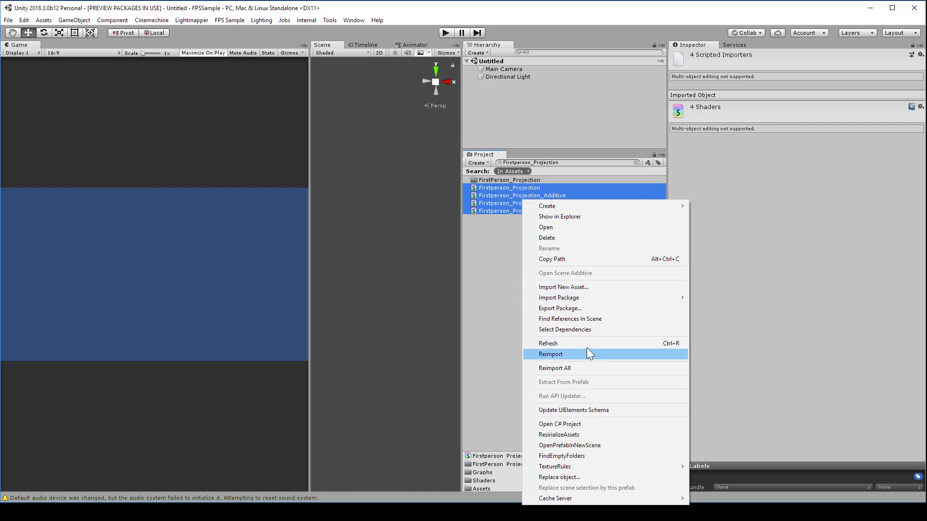
{"action": "left_click", "coordinate": [588, 350]}
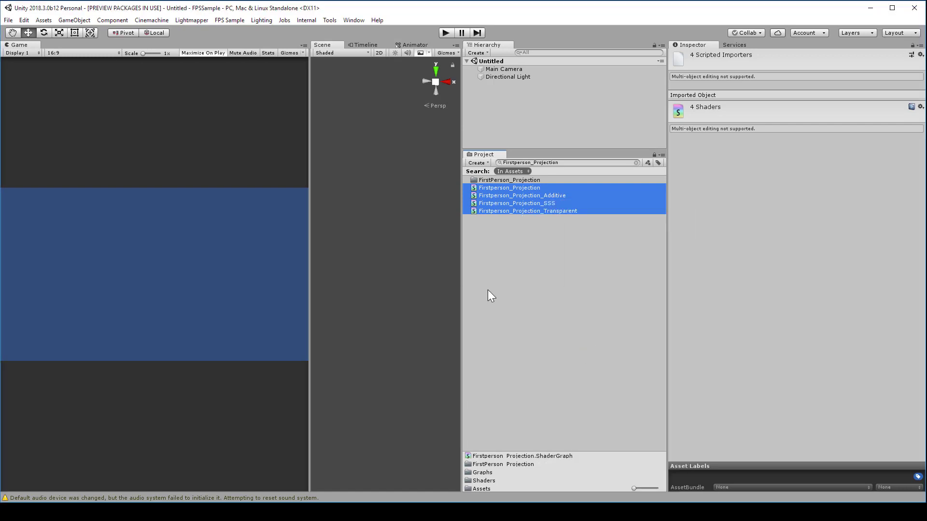
{"action": "left_click", "coordinate": [546, 245]}
{"action": "left_click", "coordinate": [635, 163]}
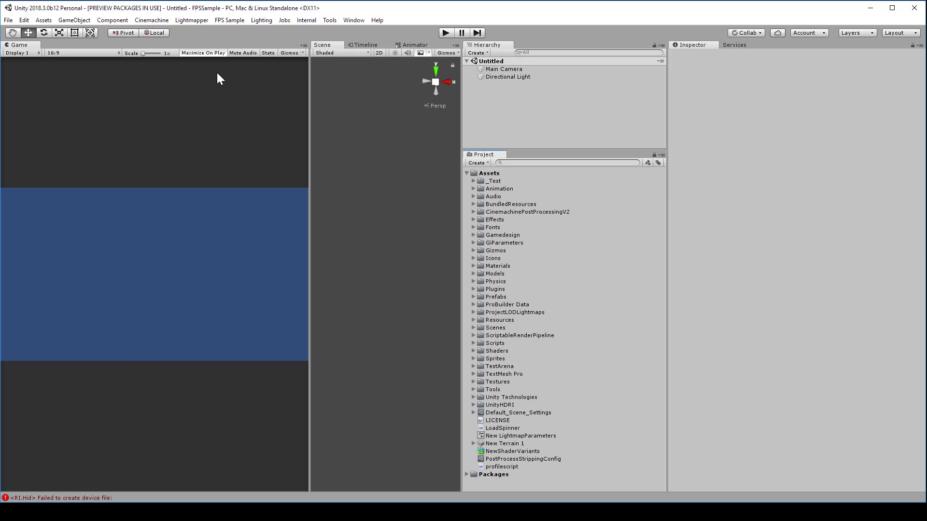
Check the scenes included in the build and the target platform in the Build Settings, closing them again.
{"action": "left_click", "coordinate": [9, 20]}
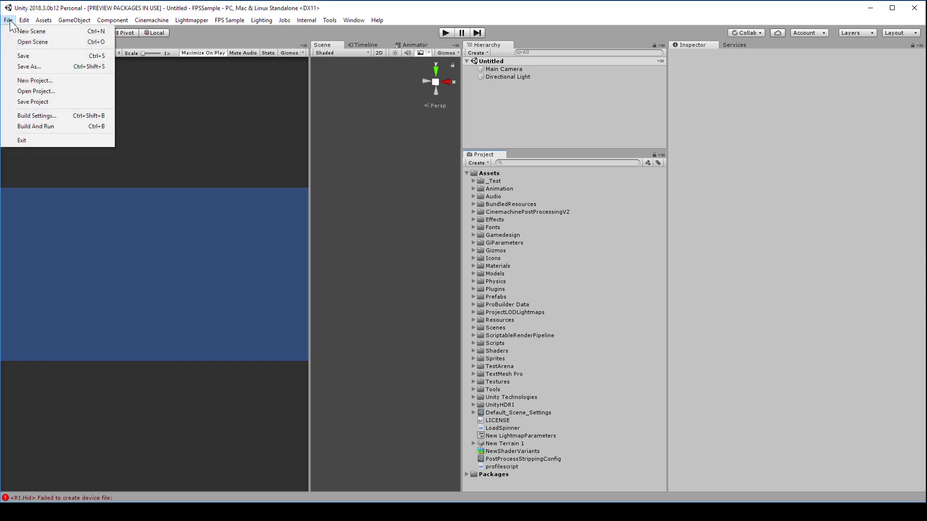
{"action": "left_click", "coordinate": [40, 116]}
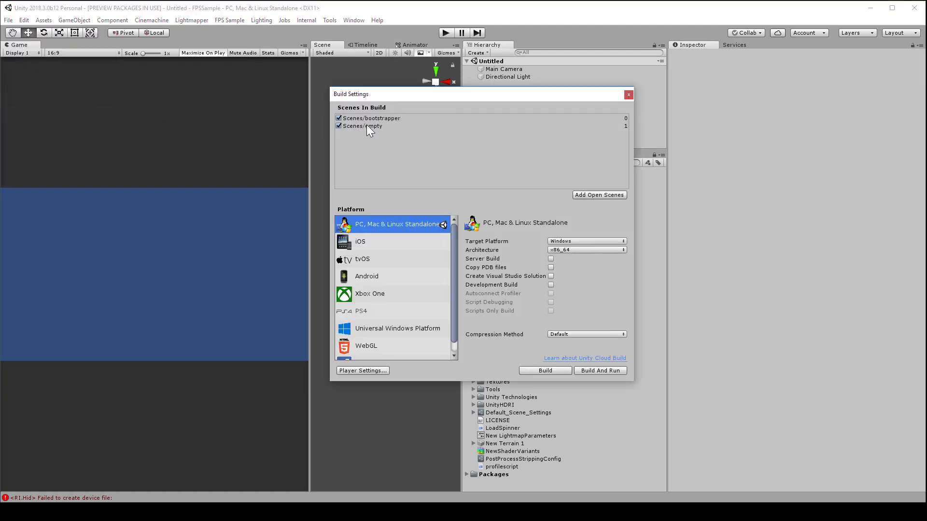
{"action": "left_click", "coordinate": [628, 95]}
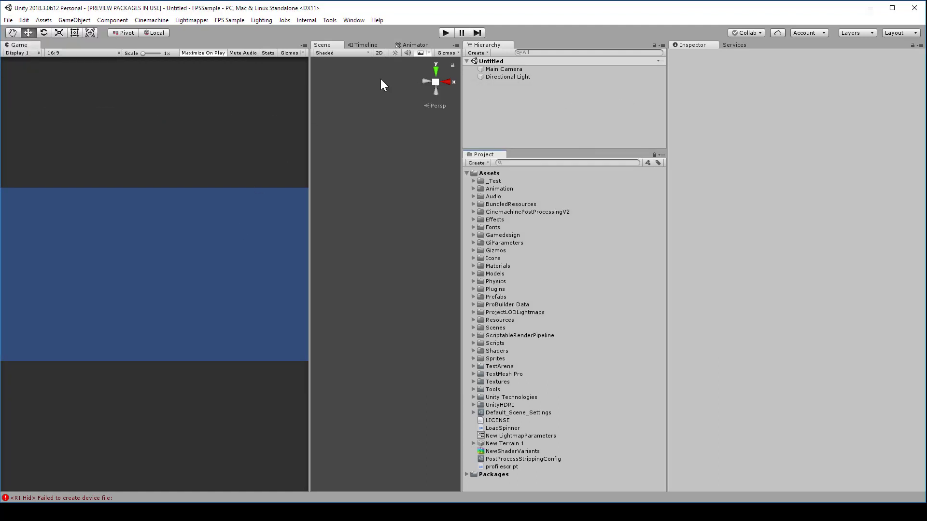
Open Level_00 from the FPS Sample Project Tools window and close that window.
{"action": "left_click", "coordinate": [234, 21]}
{"action": "mouse_move", "coordinate": [247, 52]}
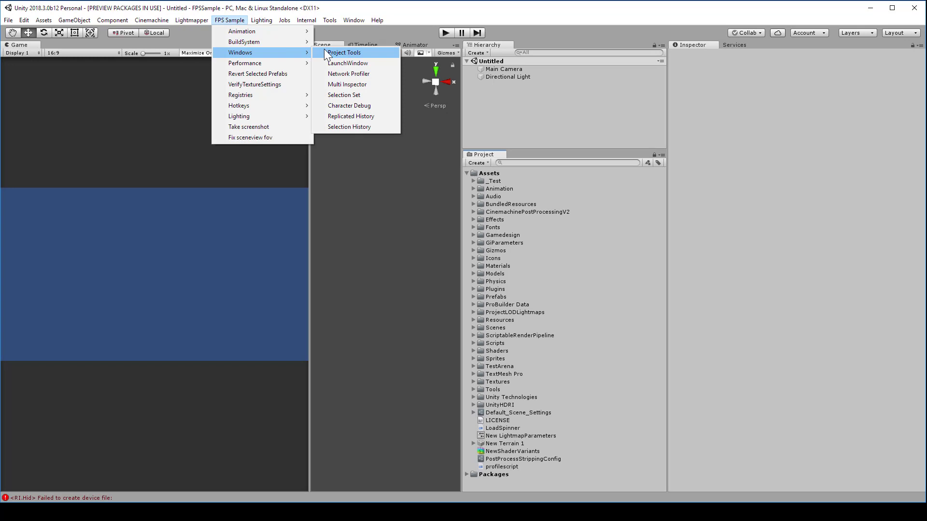
{"action": "left_click", "coordinate": [343, 52]}
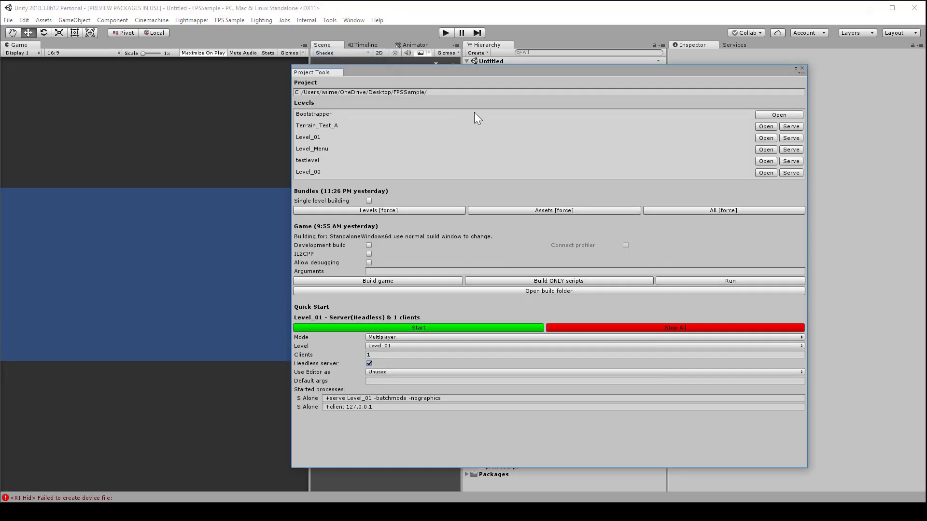
{"action": "left_click", "coordinate": [763, 174]}
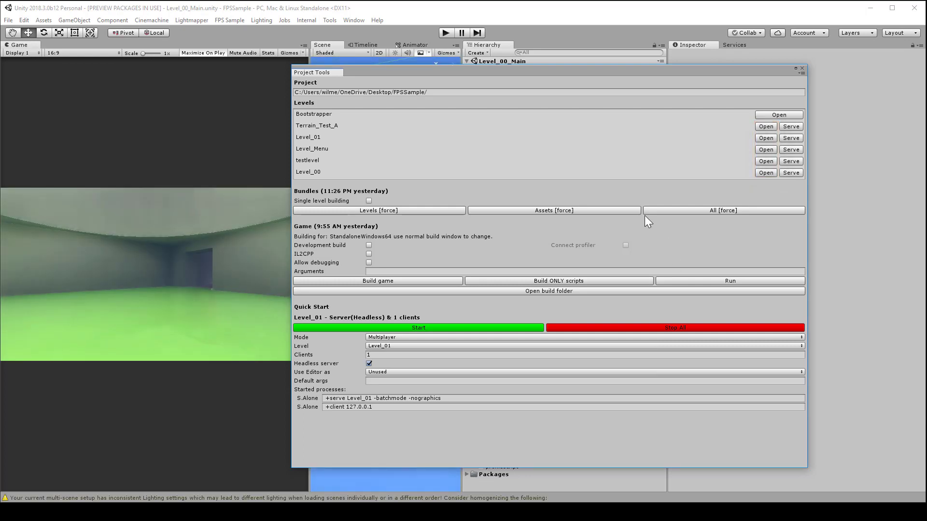
{"action": "left_click", "coordinate": [801, 68]}
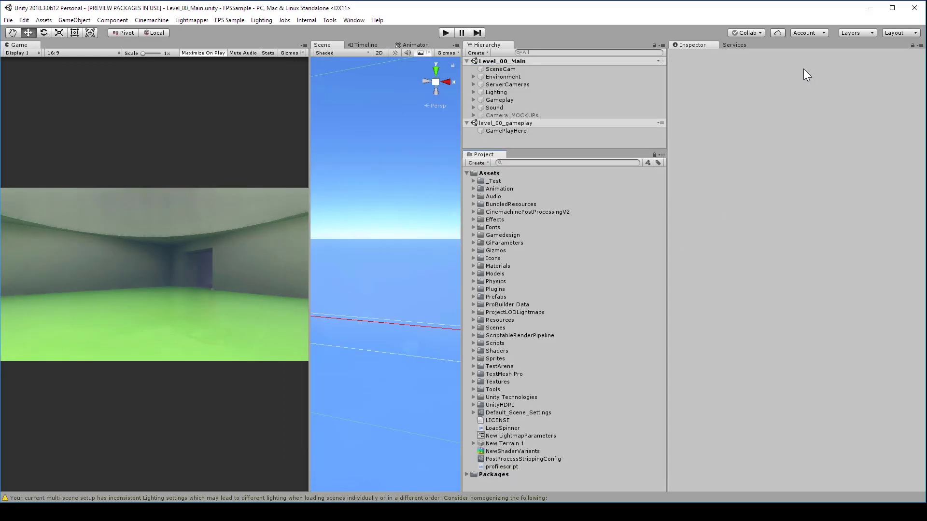
Play-test Level_00 in the editor, walking through its rooms and firing the weapon.
{"action": "left_click", "coordinate": [444, 32]}
{"action": "key", "text": "w"}
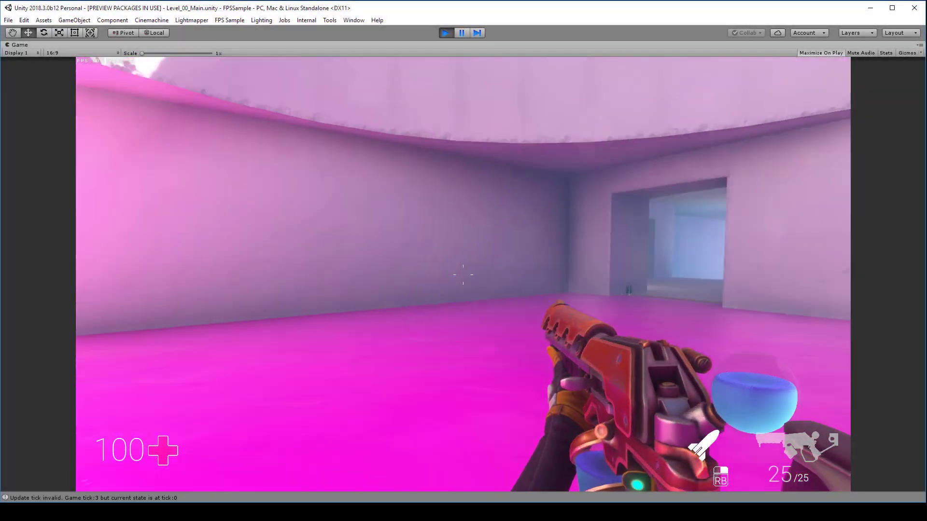
{"action": "left_click", "coordinate": [463, 275]}
{"action": "key", "text": "w"}
{"action": "right_click", "coordinate": [463, 275]}
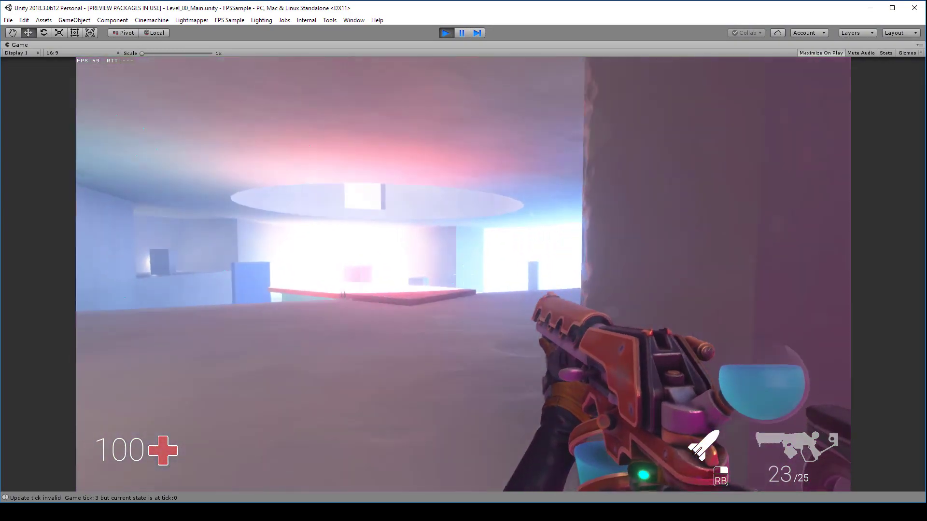
{"action": "key", "text": "w"}
{"action": "left_click", "coordinate": [463, 275]}
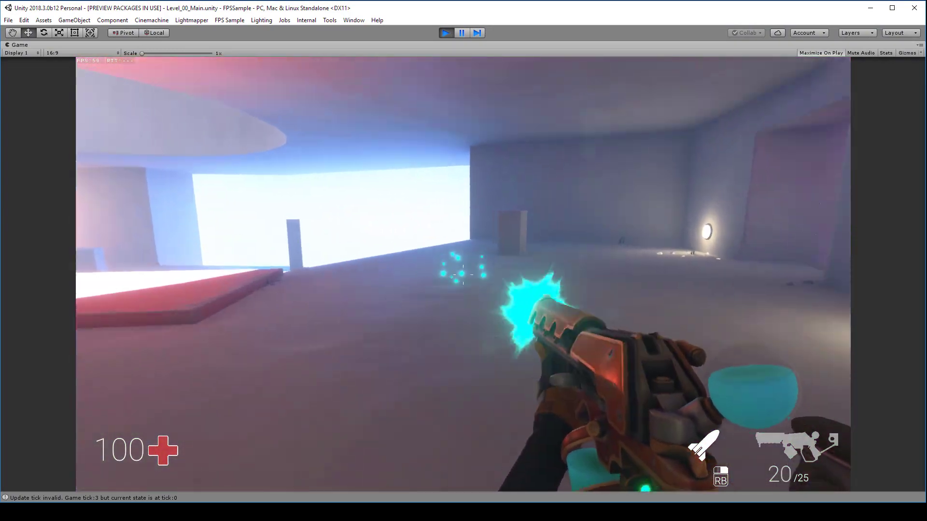
{"action": "left_click", "coordinate": [463, 275]}
{"action": "left_click", "coordinate": [462, 274]}
{"action": "key", "text": "w"}
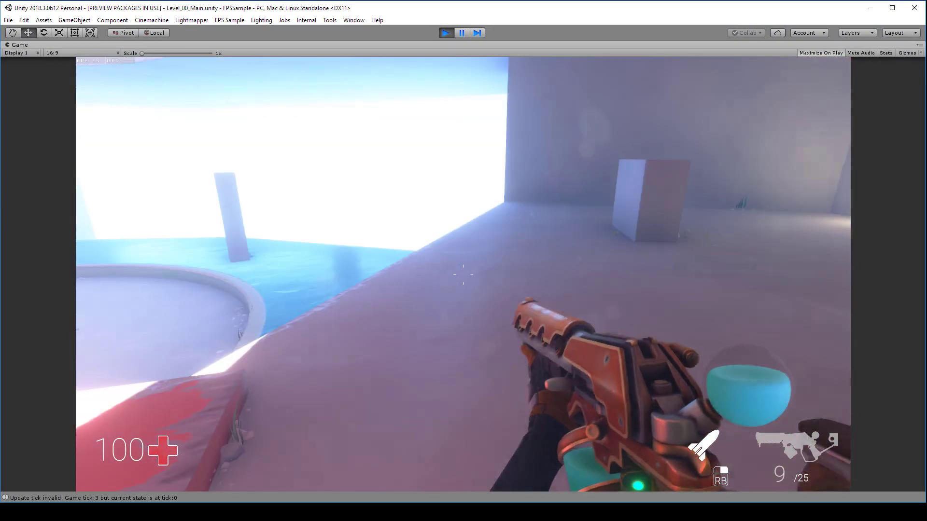
{"action": "key", "text": "w"}
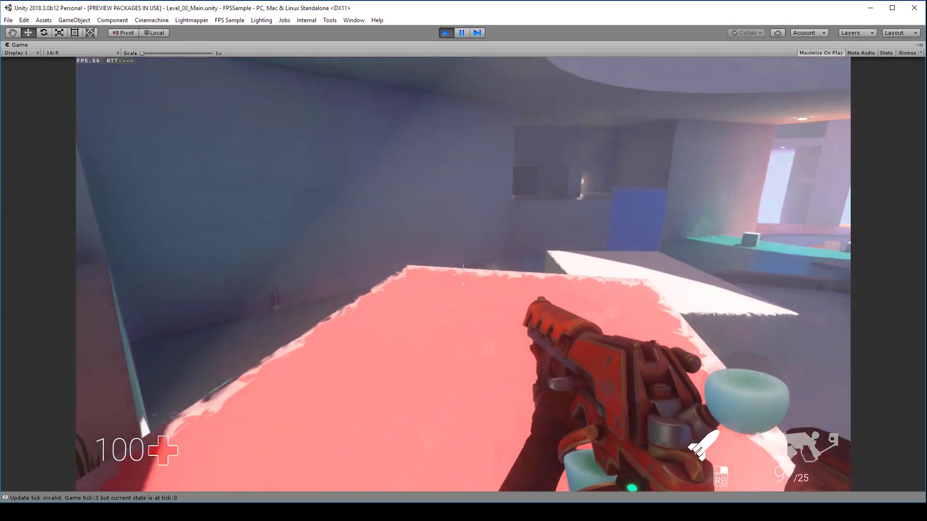
{"action": "key", "text": "w"}
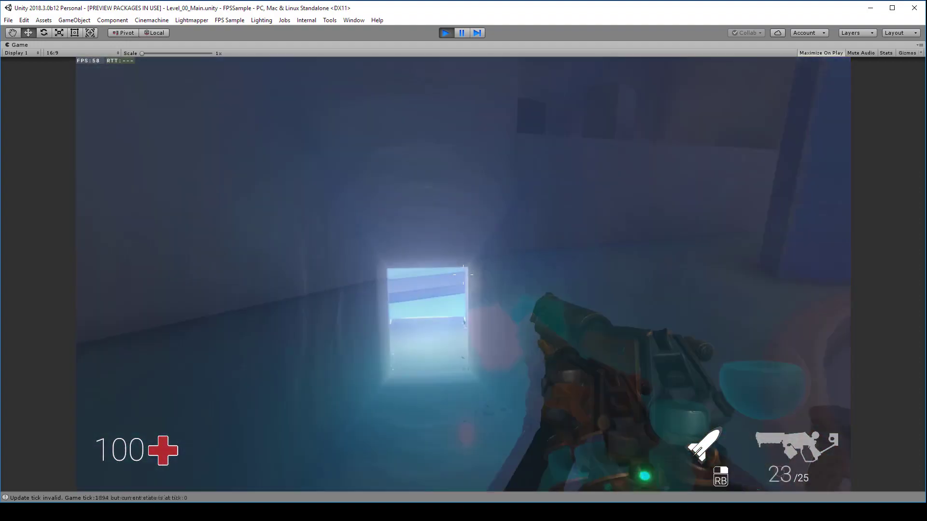
{"action": "key", "text": "w"}
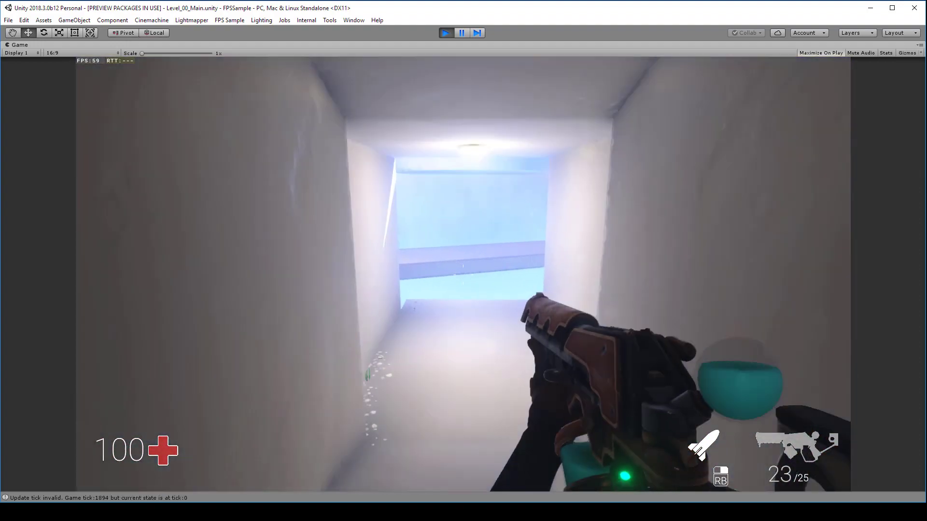
{"action": "key", "text": "w"}
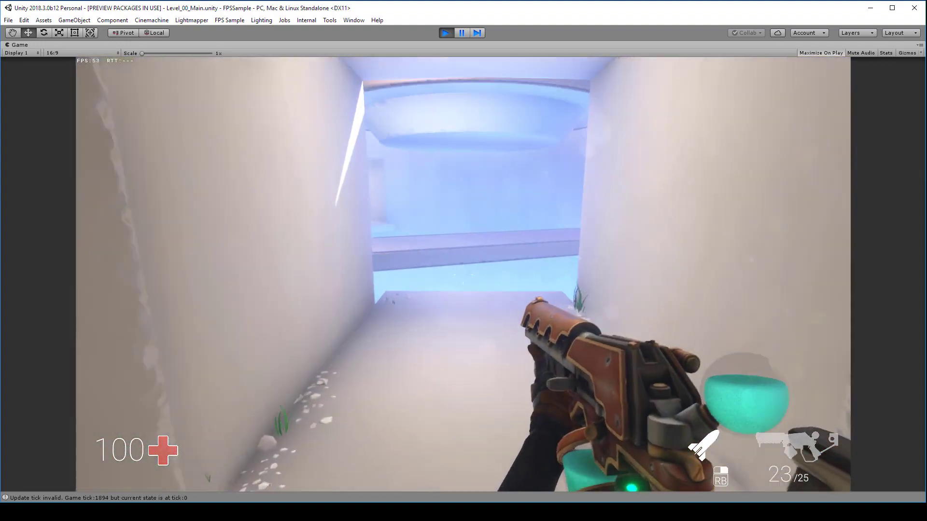
{"action": "key", "text": "s"}
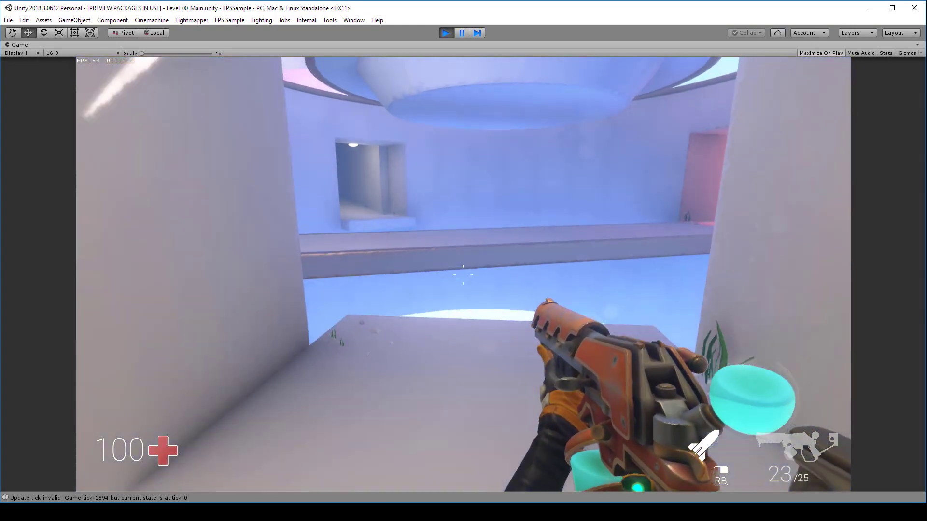
{"action": "key", "text": "w"}
{"action": "key", "text": "w"}
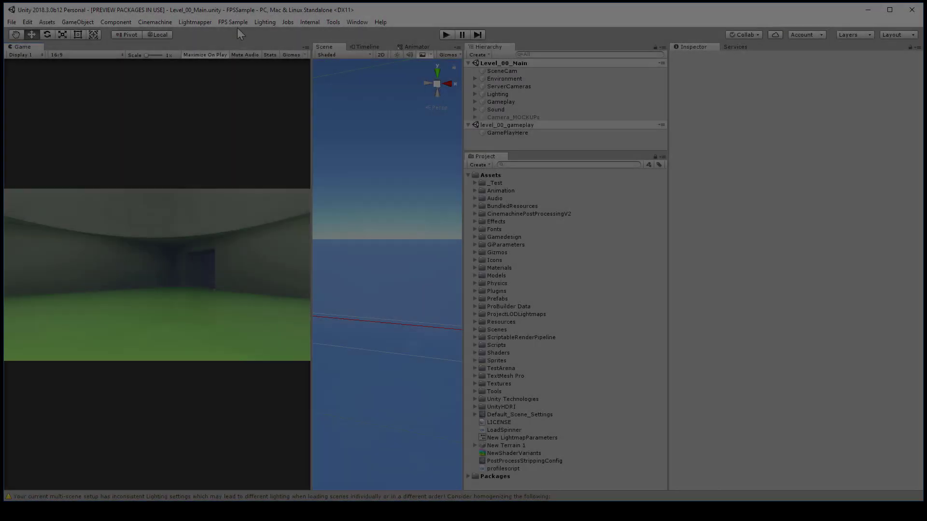
Open the FPS Sample Project Tools window and force a build of all level and asset bundles.
{"action": "left_click", "coordinate": [237, 22]}
{"action": "left_click", "coordinate": [237, 22]}
{"action": "left_click", "coordinate": [237, 23]}
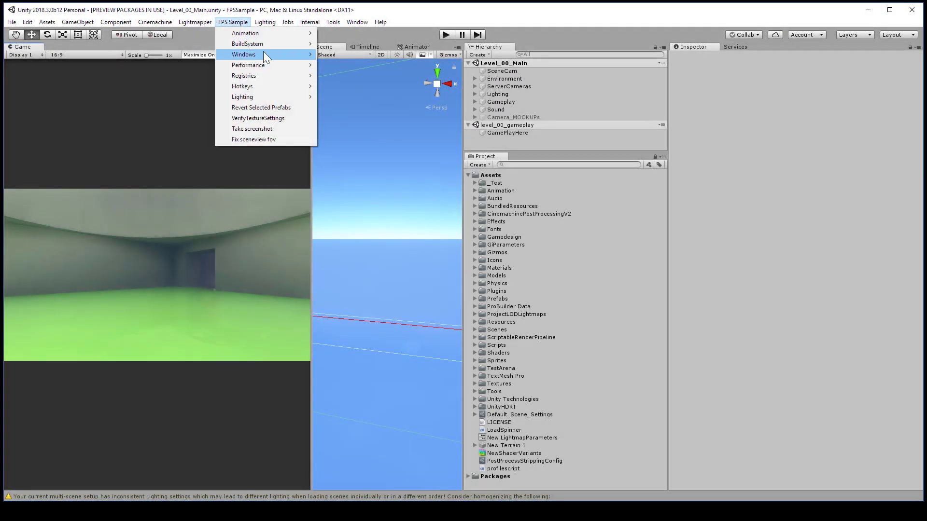
{"action": "mouse_move", "coordinate": [265, 53]}
{"action": "left_click", "coordinate": [347, 54]}
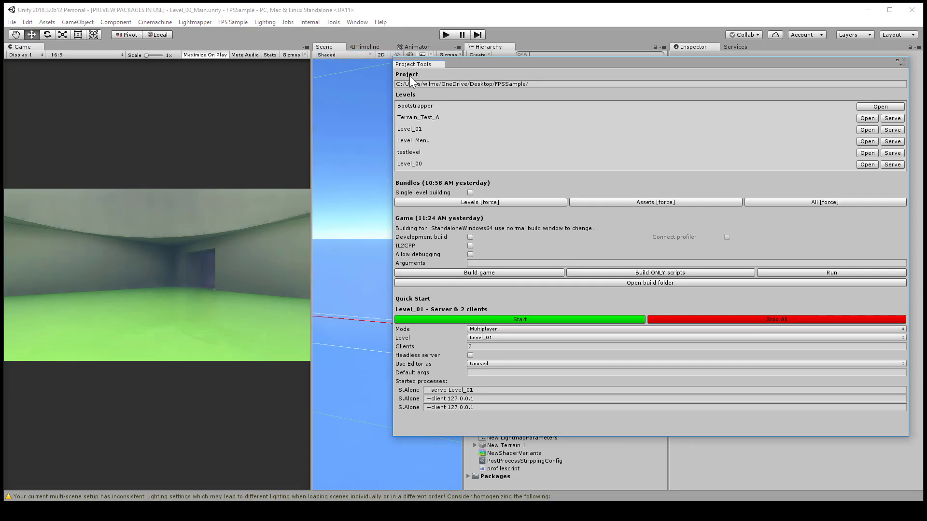
{"action": "left_click", "coordinate": [776, 201]}
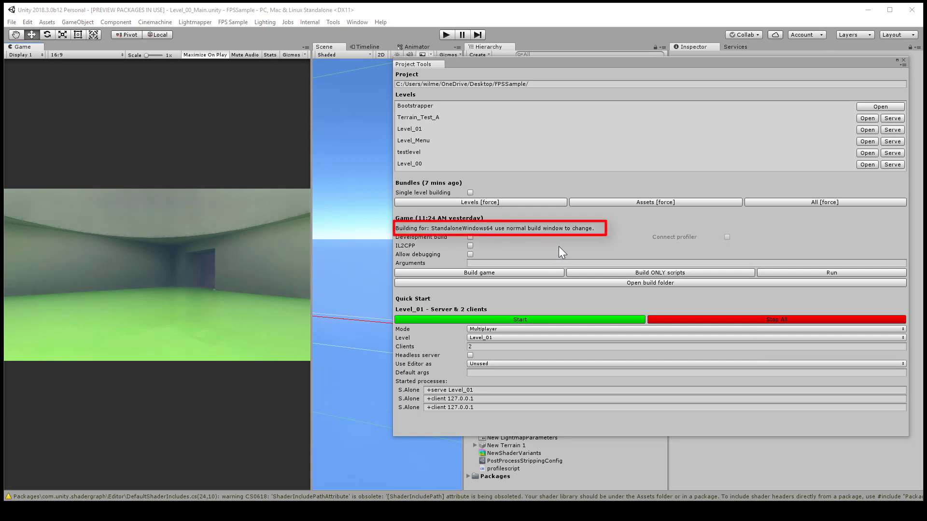
Build the game for StandaloneWindows64, locate AutoBuild.exe in the AutoBuild folder and close the folder window.
{"action": "left_click", "coordinate": [514, 273]}
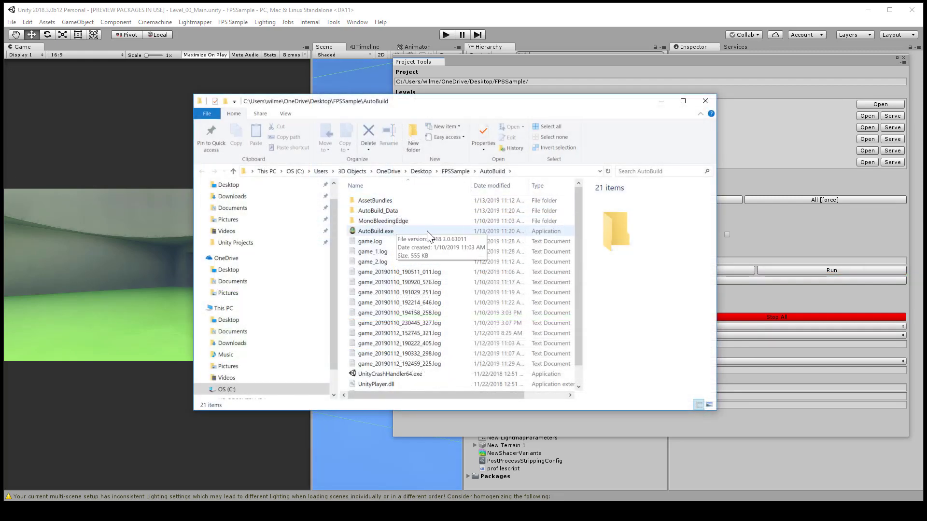
{"action": "left_click", "coordinate": [426, 231]}
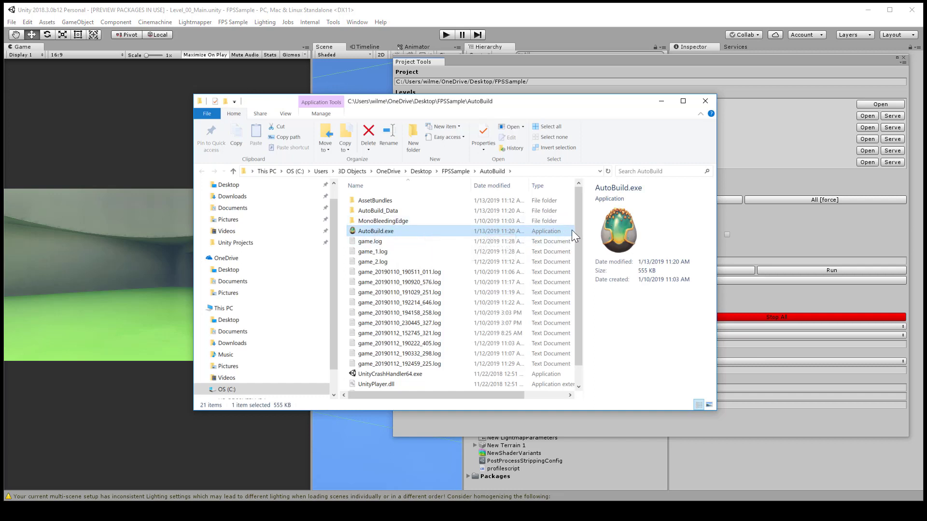
{"action": "left_click", "coordinate": [704, 102]}
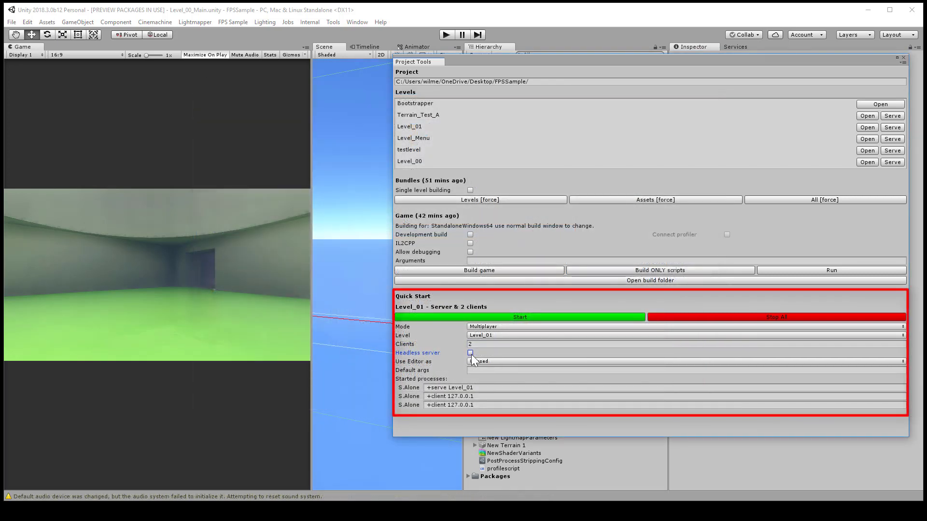
Set the Quick Start mode to Multiplayer and its level to Level_01.
{"action": "left_click", "coordinate": [497, 326]}
{"action": "left_click", "coordinate": [431, 340]}
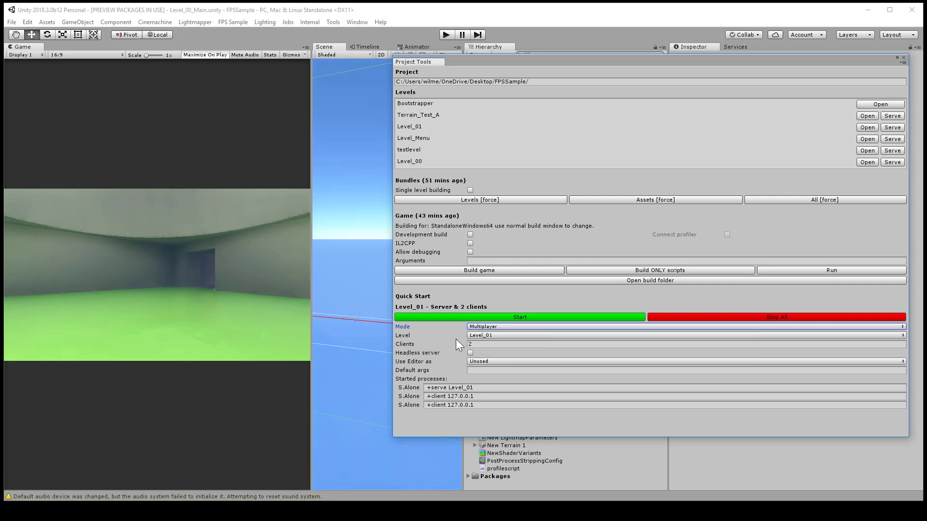
{"action": "left_click", "coordinate": [491, 334]}
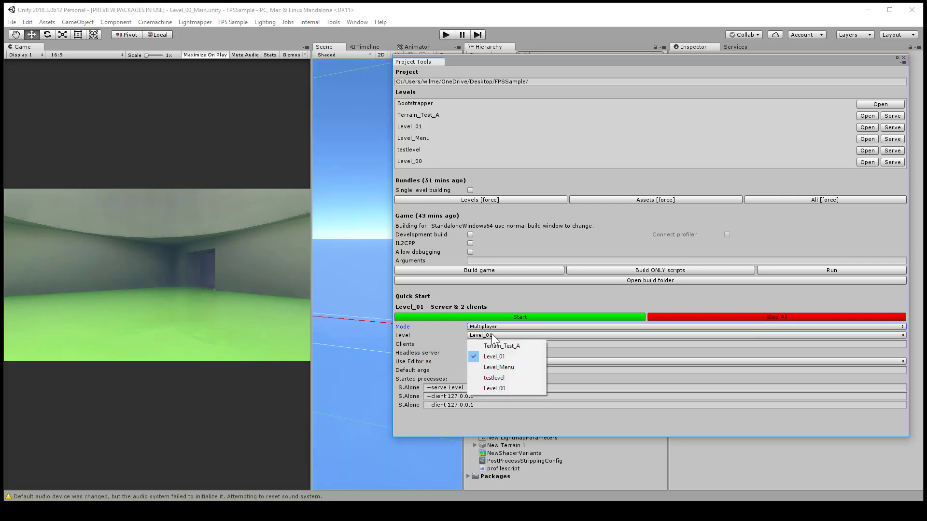
{"action": "left_click", "coordinate": [505, 356]}
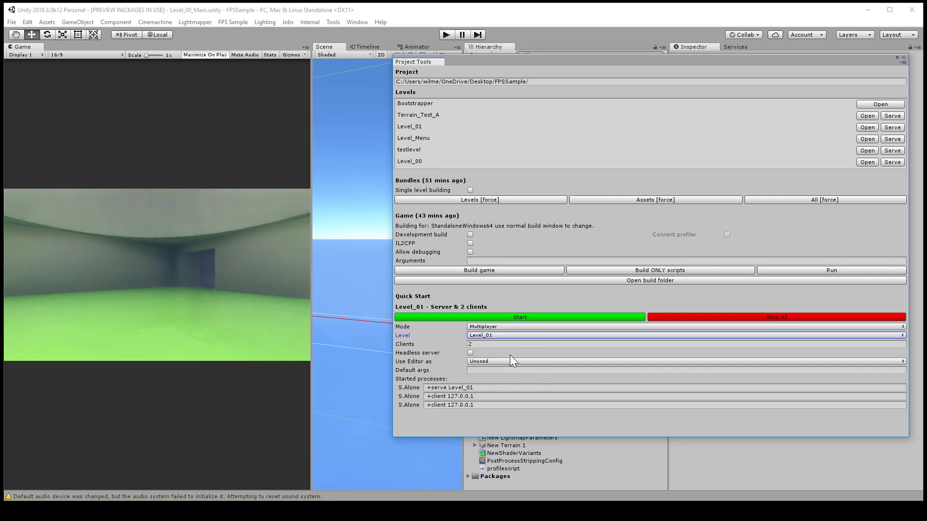
Set up the Quick Start with 2 clients, a headless server and the editor unused, and start the multiplayer session.
{"action": "left_click", "coordinate": [475, 345]}
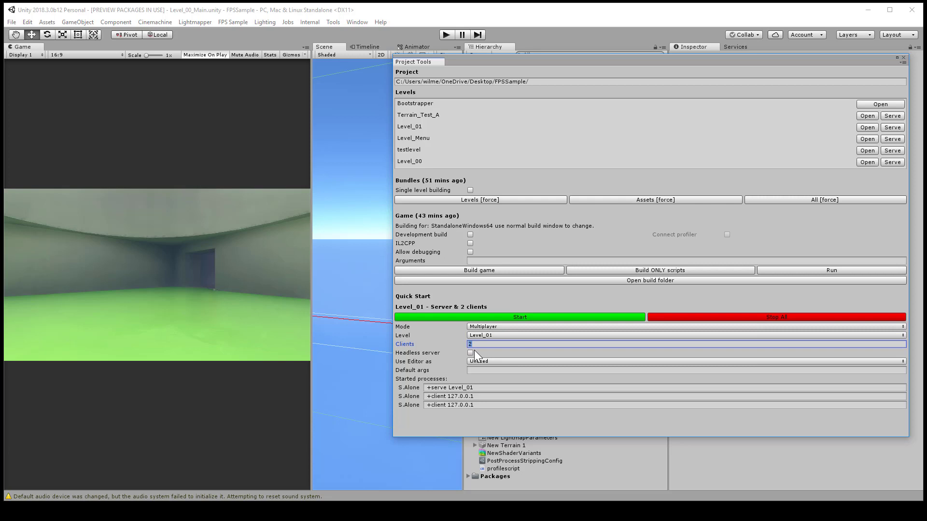
{"action": "left_click", "coordinate": [471, 353]}
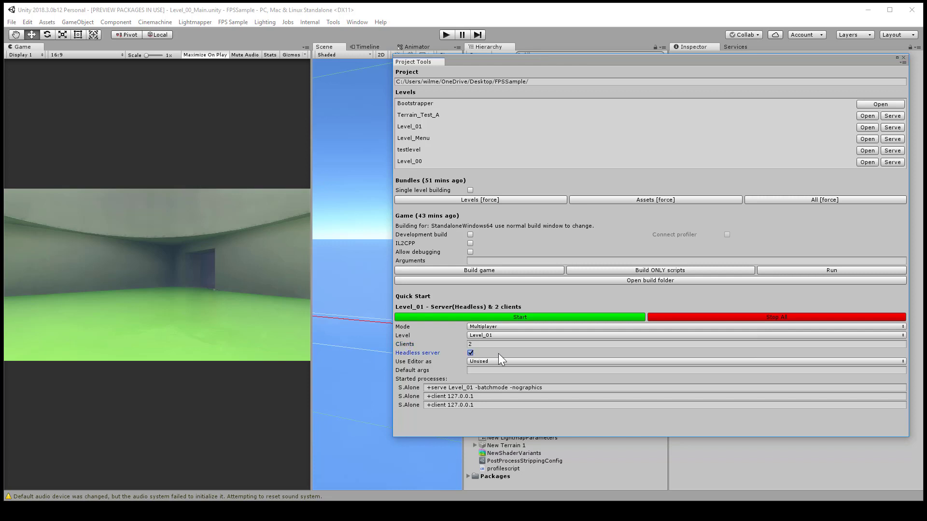
{"action": "left_click", "coordinate": [545, 388]}
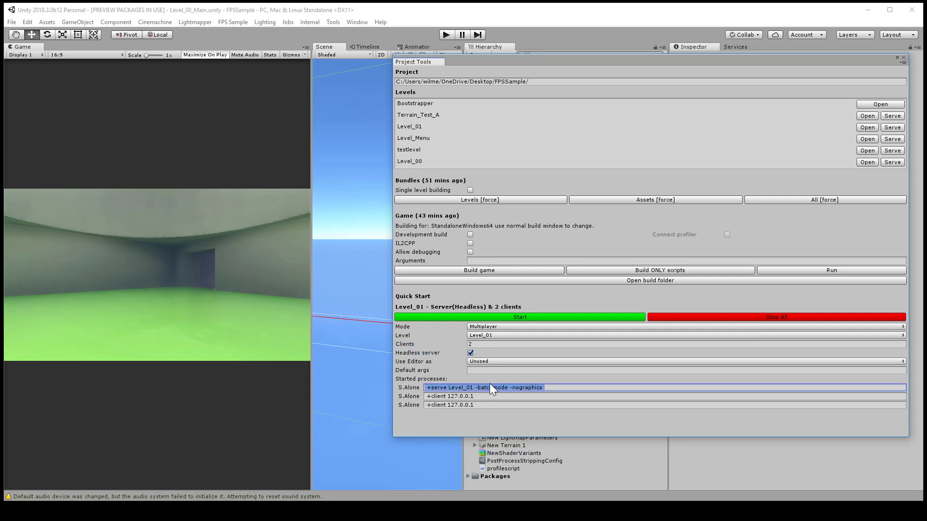
{"action": "left_click", "coordinate": [541, 362]}
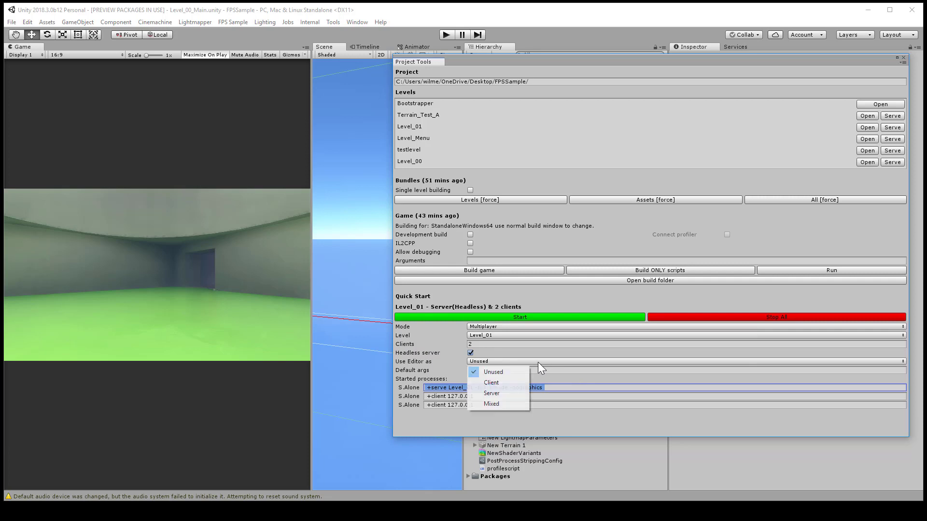
{"action": "left_click", "coordinate": [515, 372]}
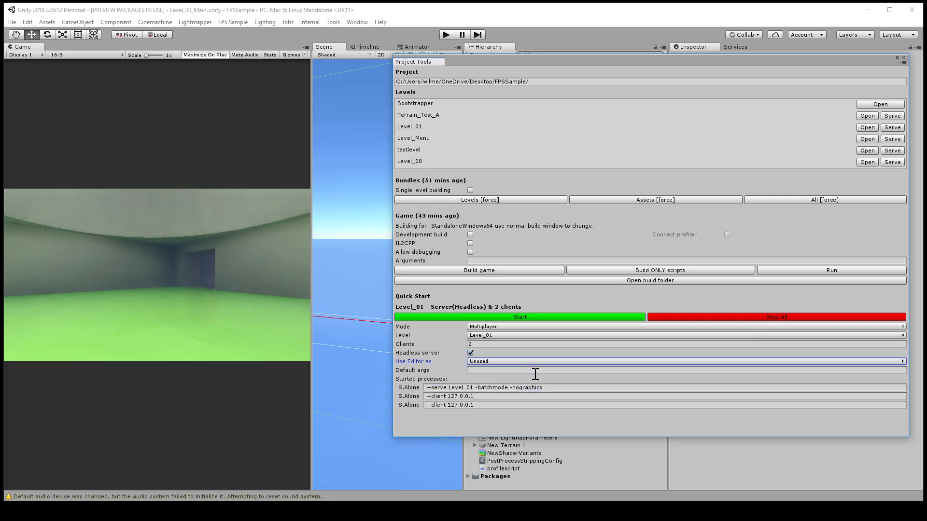
{"action": "left_click", "coordinate": [548, 317]}
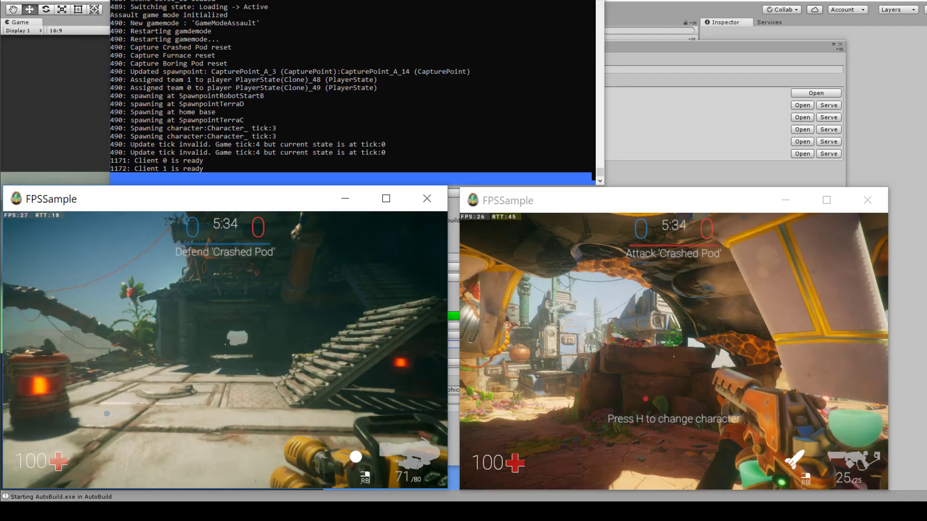
Play-test Level_01 in one client, running through the canyon, up the outdoor ramp and into the dark industrial interior.
{"action": "key", "text": "w"}
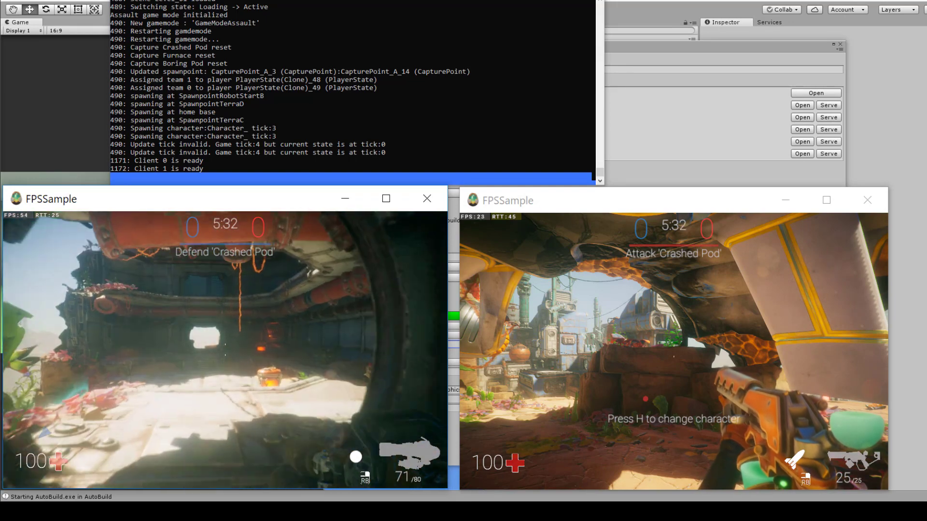
{"action": "key", "text": "w"}
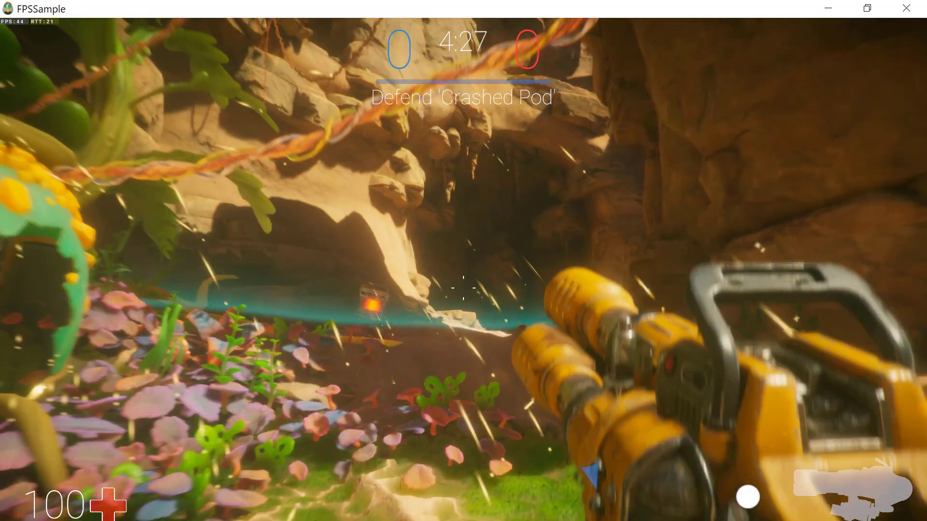
{"action": "key", "text": "w"}
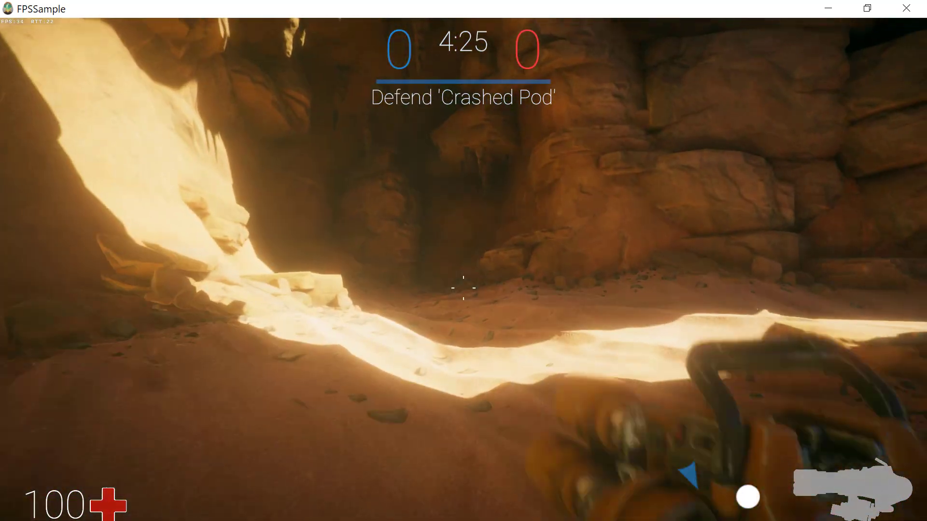
{"action": "key", "text": "w"}
{"action": "left_click", "coordinate": [464, 288]}
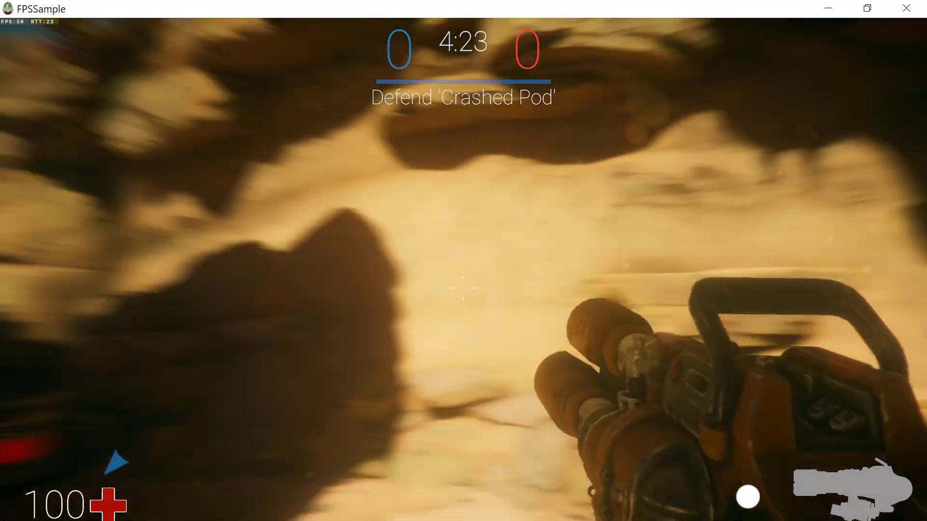
{"action": "key", "text": "w"}
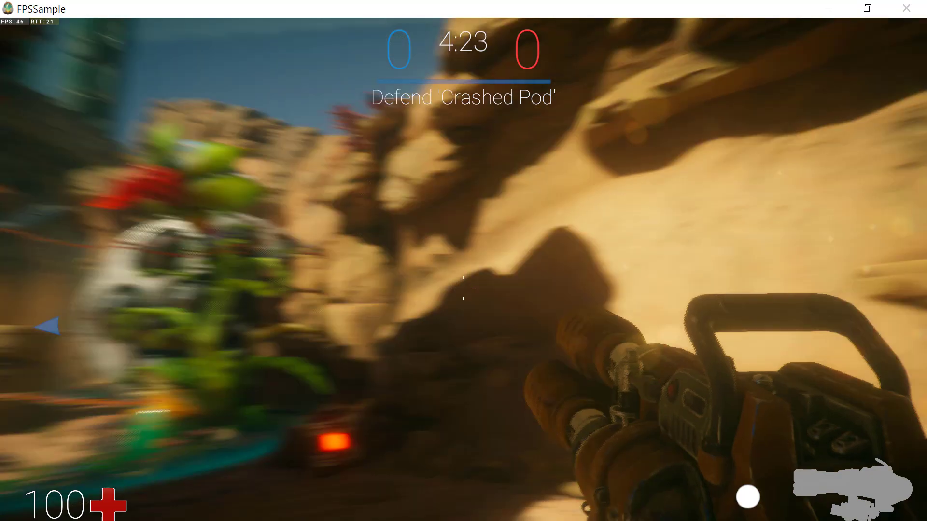
{"action": "left_click", "coordinate": [463, 288]}
{"action": "key", "text": "w"}
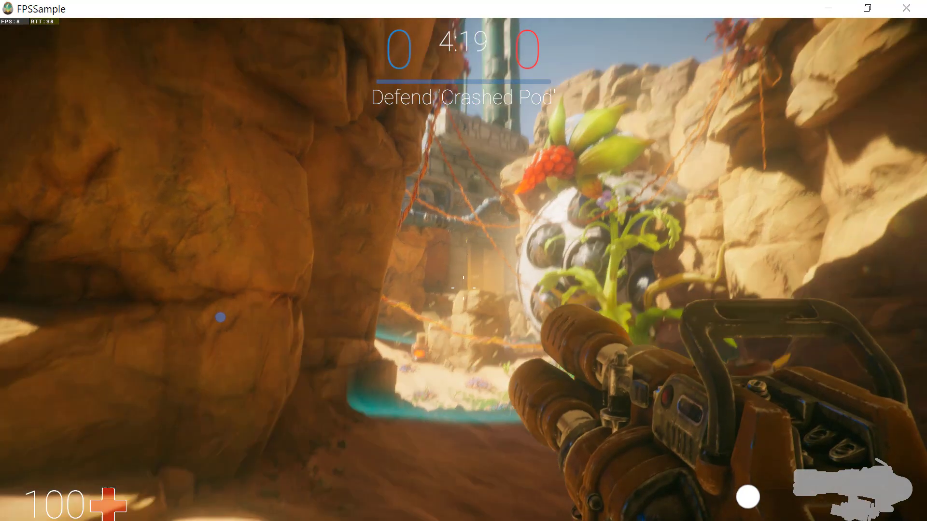
{"action": "key", "text": "w"}
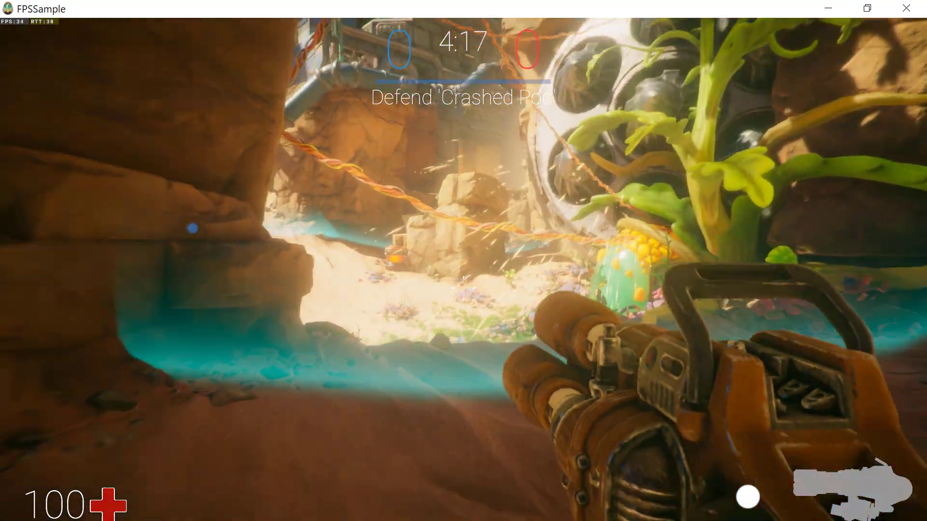
{"action": "key", "text": "w"}
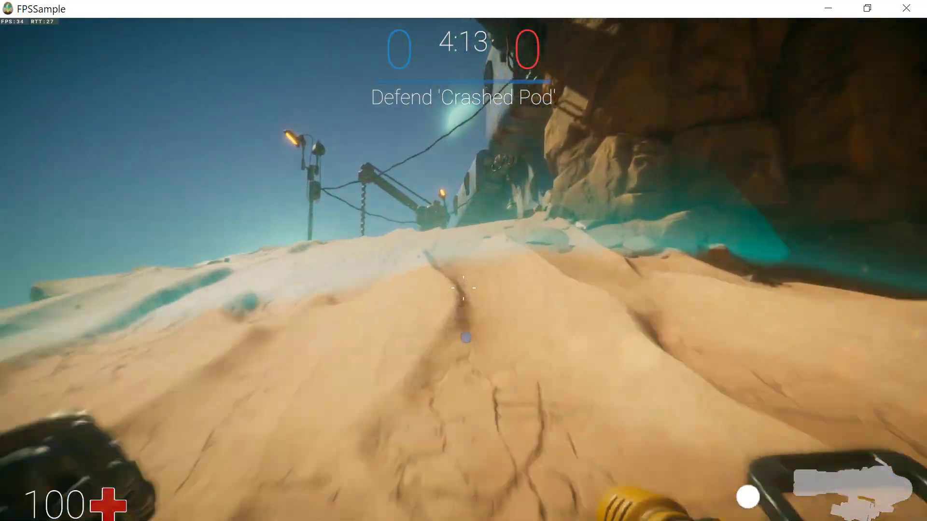
{"action": "key", "text": "w"}
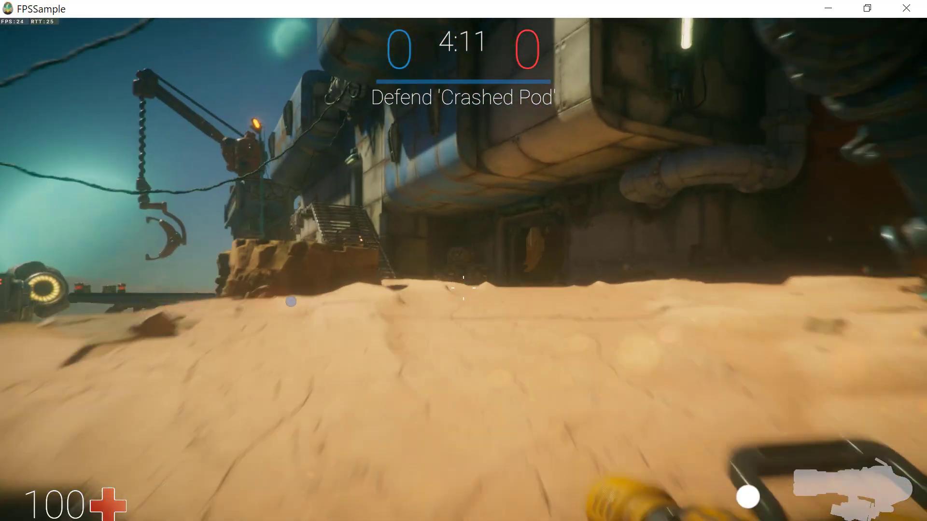
{"action": "key", "text": "w"}
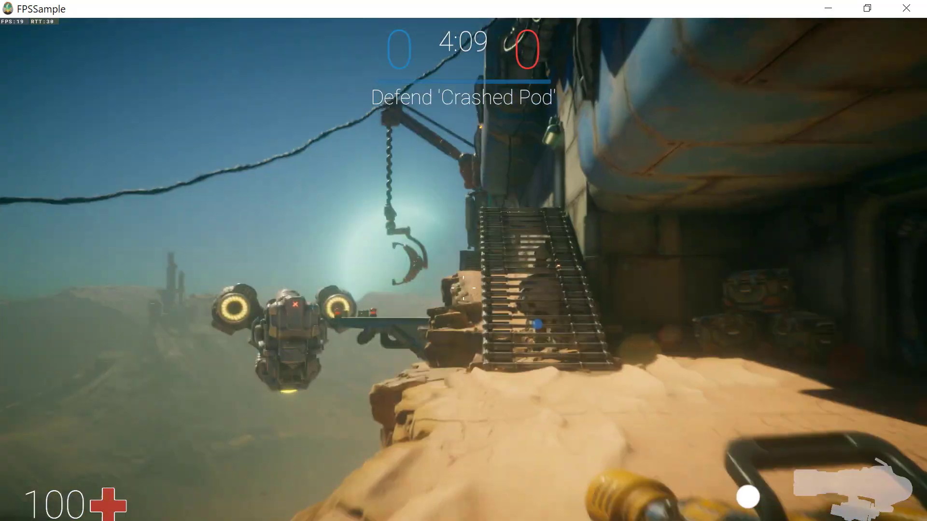
{"action": "key", "text": "w"}
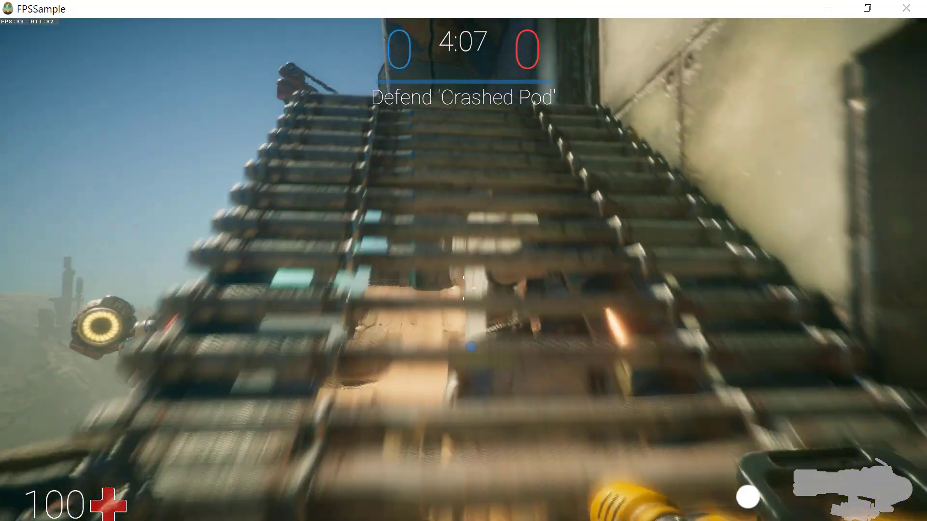
{"action": "key", "text": "w"}
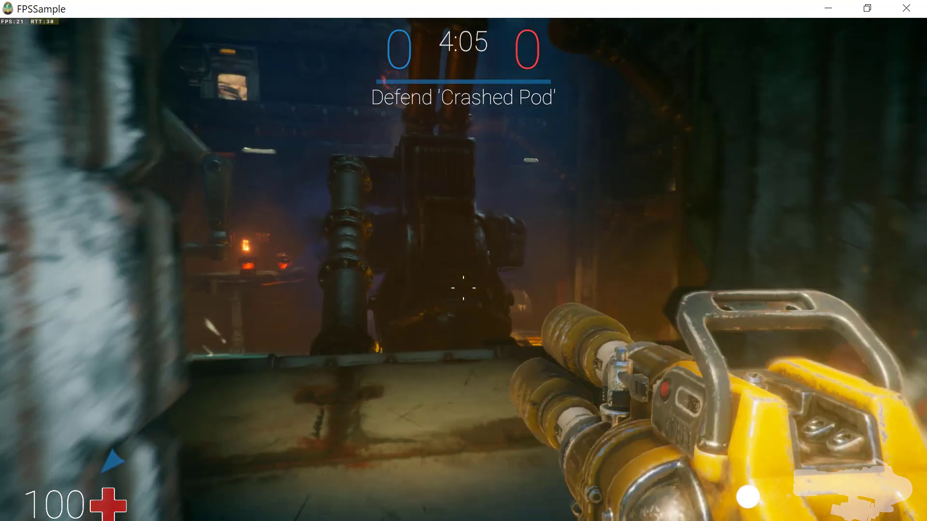
{"action": "key", "text": "w"}
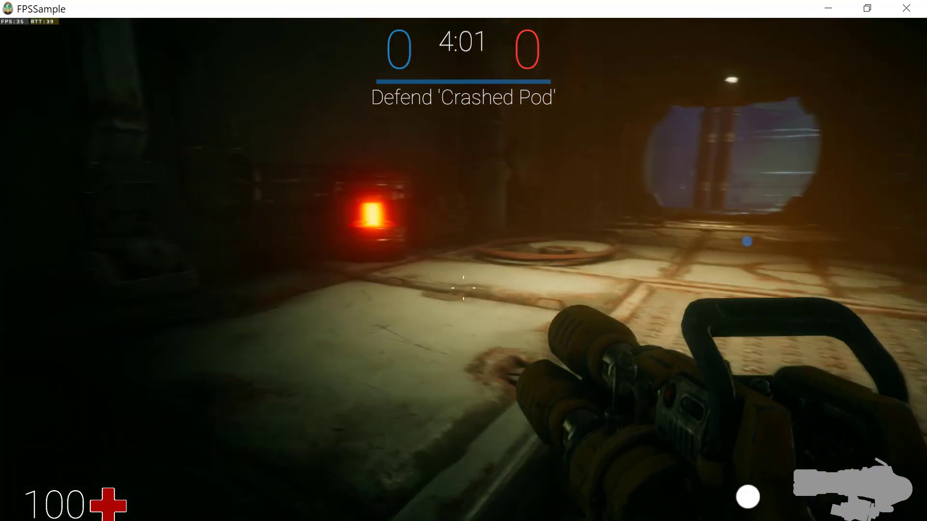
{"action": "key", "text": "w"}
{"action": "key", "text": "space"}
{"action": "key", "text": "w"}
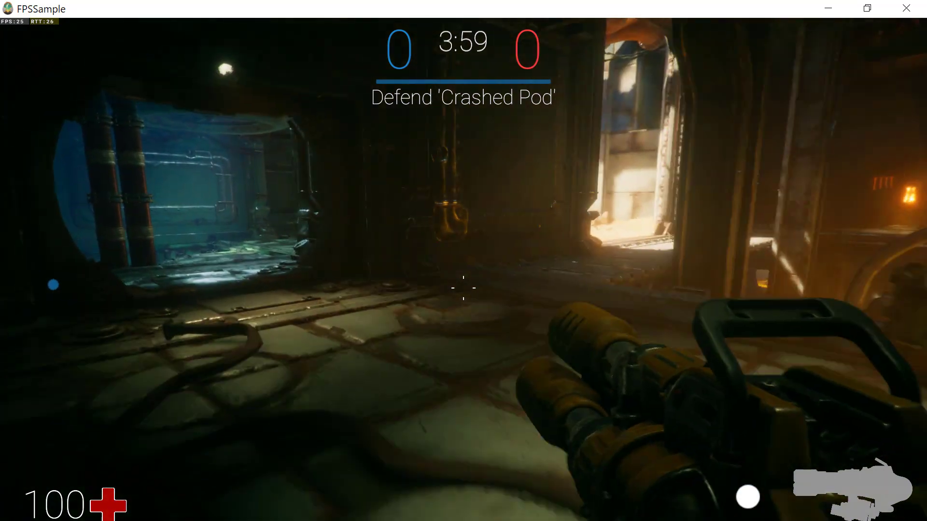
Create a Windows64 build with the FPS Sample build system and open its folder under Builds\StandaloneWindows64.
{"action": "left_click", "coordinate": [219, 23]}
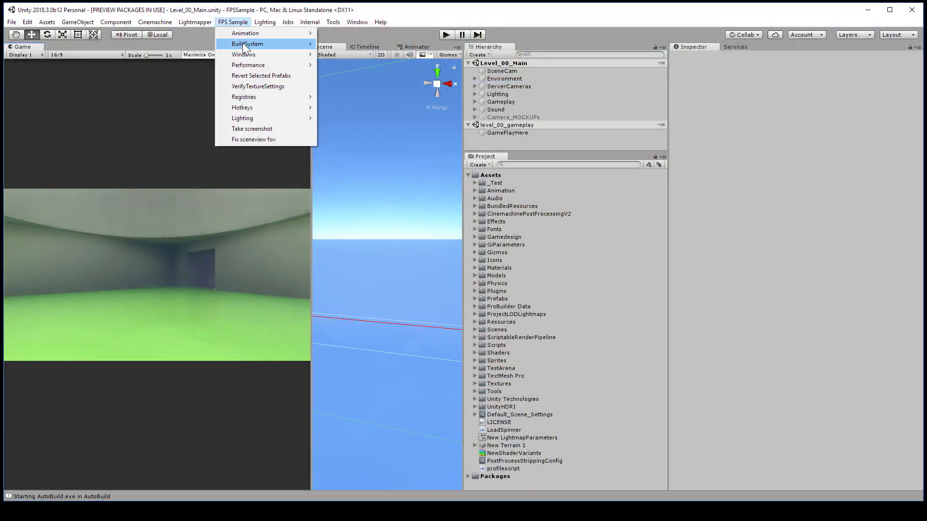
{"action": "mouse_move", "coordinate": [256, 46]}
{"action": "mouse_move", "coordinate": [344, 46]}
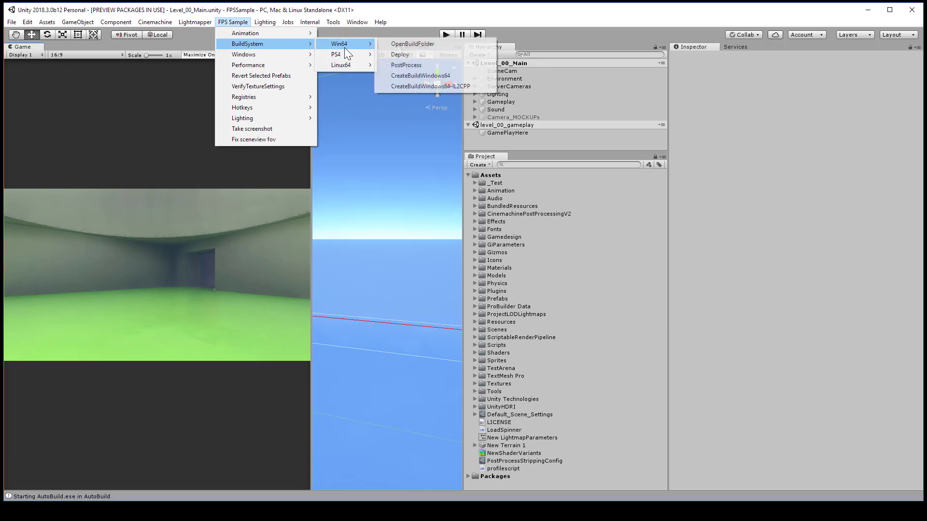
{"action": "left_click", "coordinate": [458, 76]}
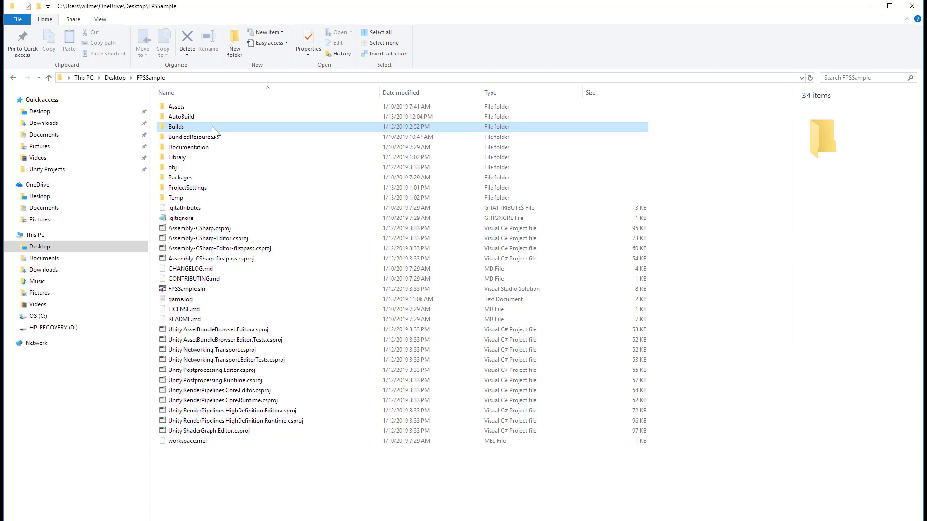
{"action": "double_click", "coordinate": [201, 126]}
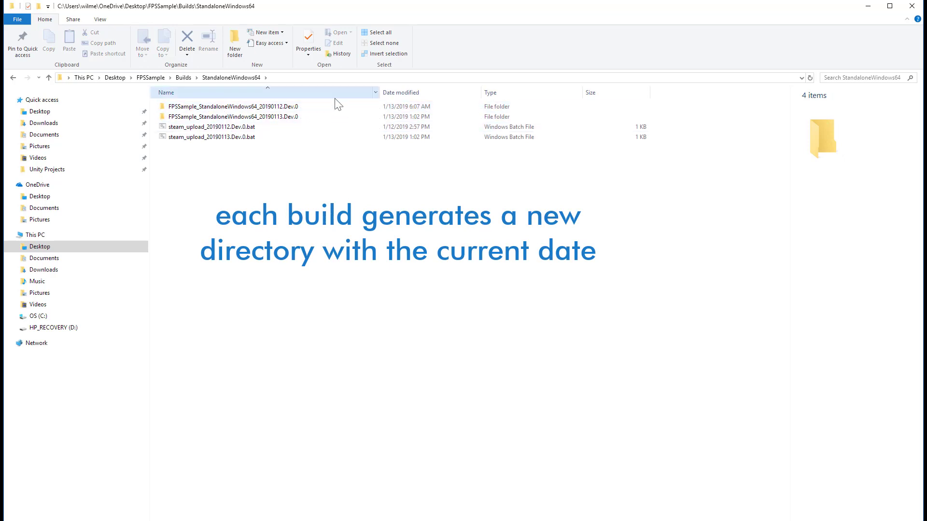
{"action": "double_click", "coordinate": [292, 108]}
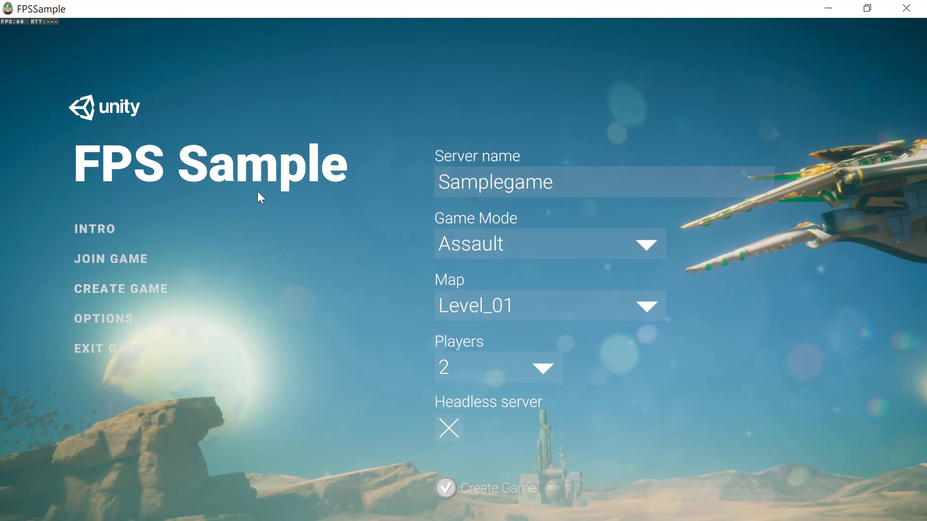
Look through the Intro, Options and Join Game pages of the built game's main menu.
{"action": "left_click", "coordinate": [107, 226]}
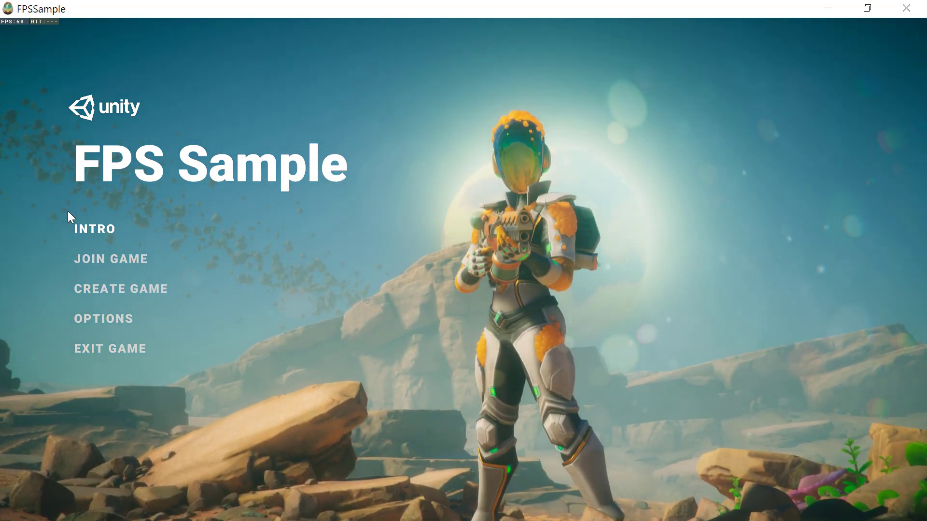
{"action": "left_click", "coordinate": [121, 319]}
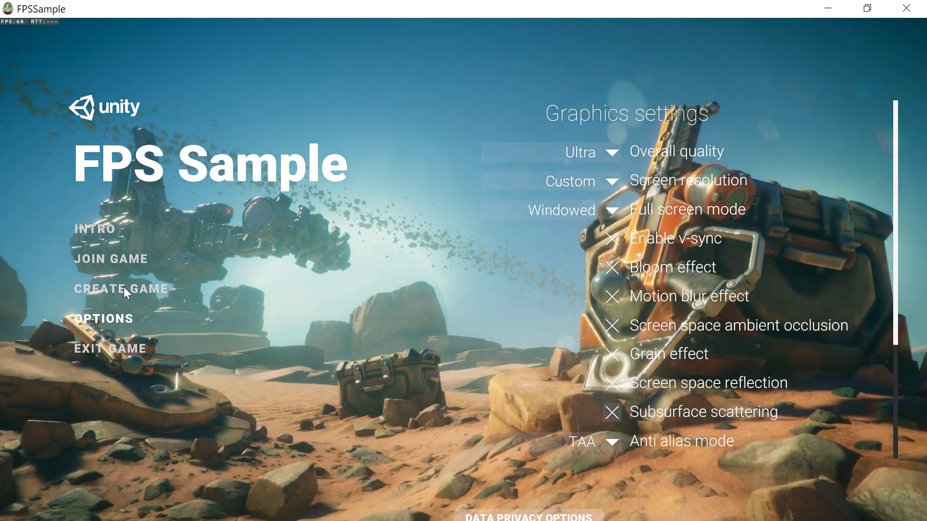
{"action": "left_click", "coordinate": [108, 228]}
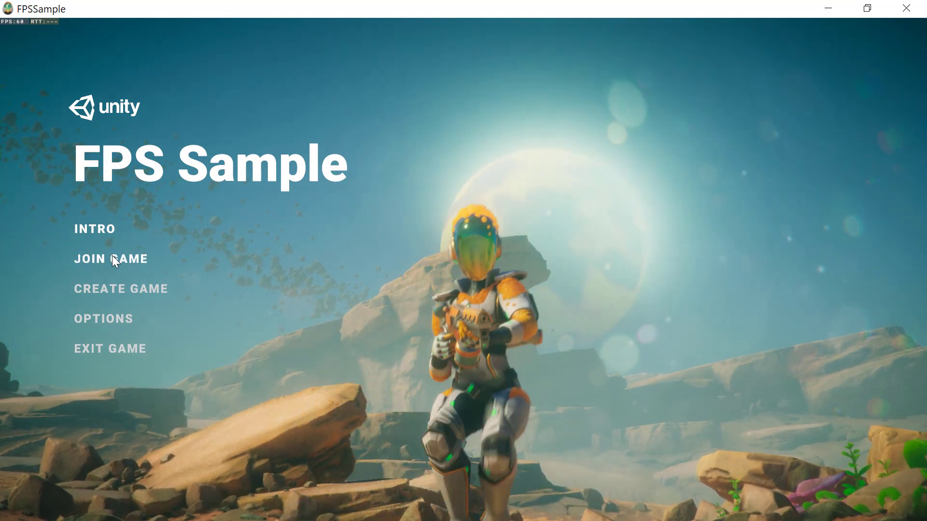
{"action": "left_click", "coordinate": [117, 260]}
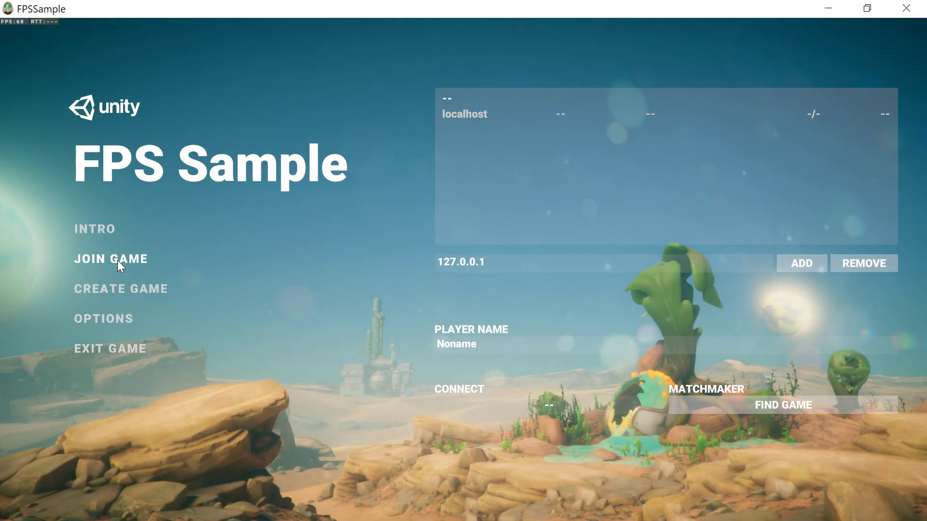
Create a game in Deathmatch mode on the Level_01 map with 2 players and a headless server.
{"action": "left_click", "coordinate": [114, 285]}
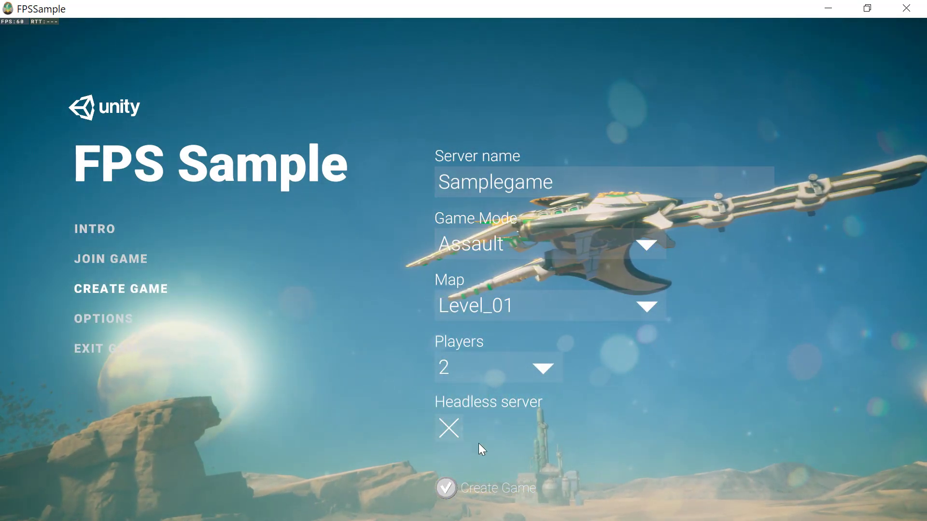
{"action": "left_click", "coordinate": [632, 245]}
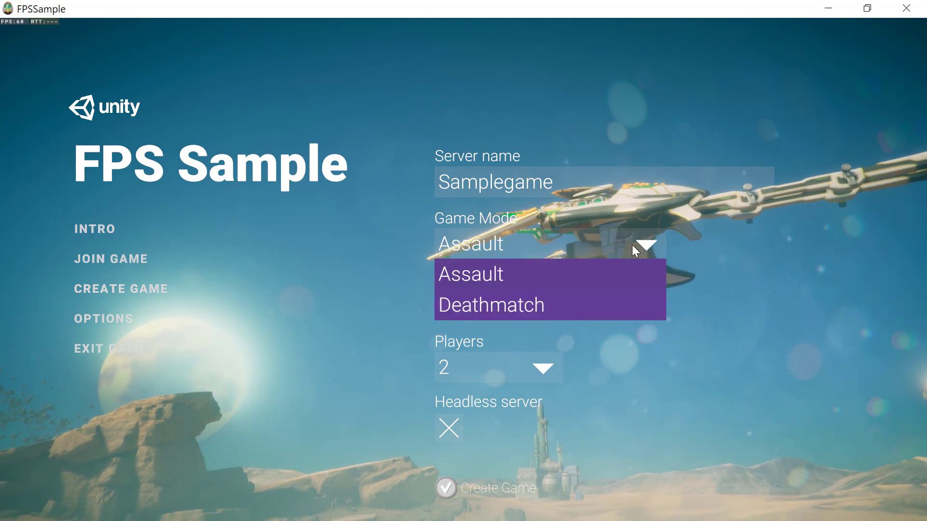
{"action": "left_click", "coordinate": [626, 303]}
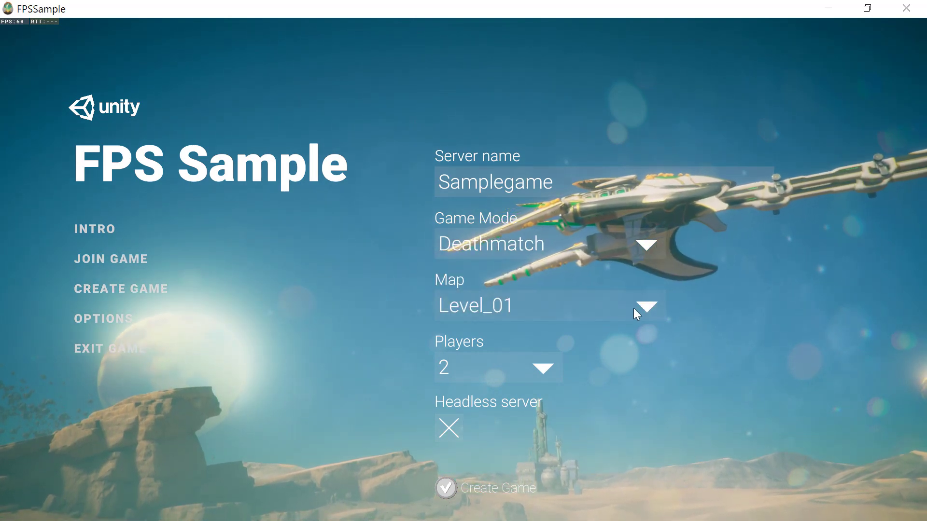
{"action": "left_click", "coordinate": [633, 307]}
{"action": "left_click", "coordinate": [622, 343]}
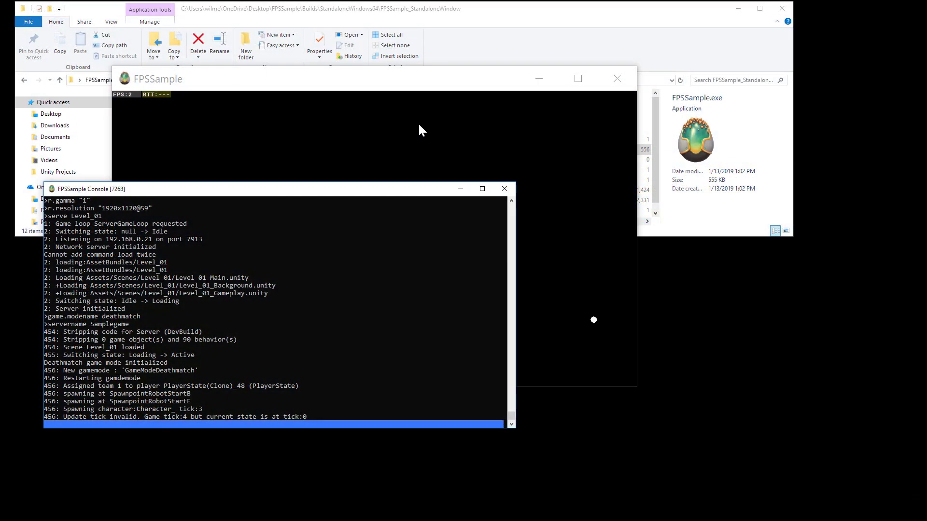
Move the hosting client's window aside and open the Join Game page in another instance of the game.
{"action": "left_click_drag", "start_coordinate": [390, 80], "coordinate": [680, 204]}
{"action": "left_click", "coordinate": [288, 22]}
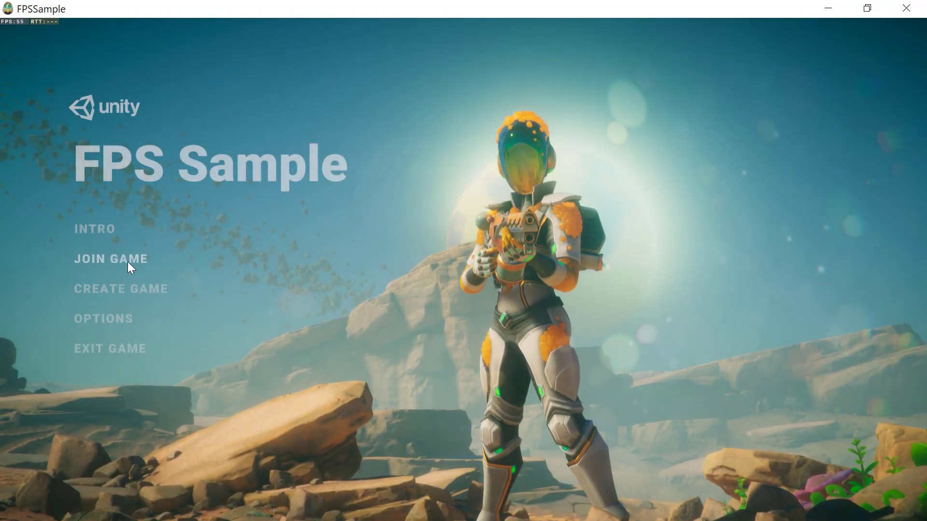
{"action": "left_click", "coordinate": [126, 262]}
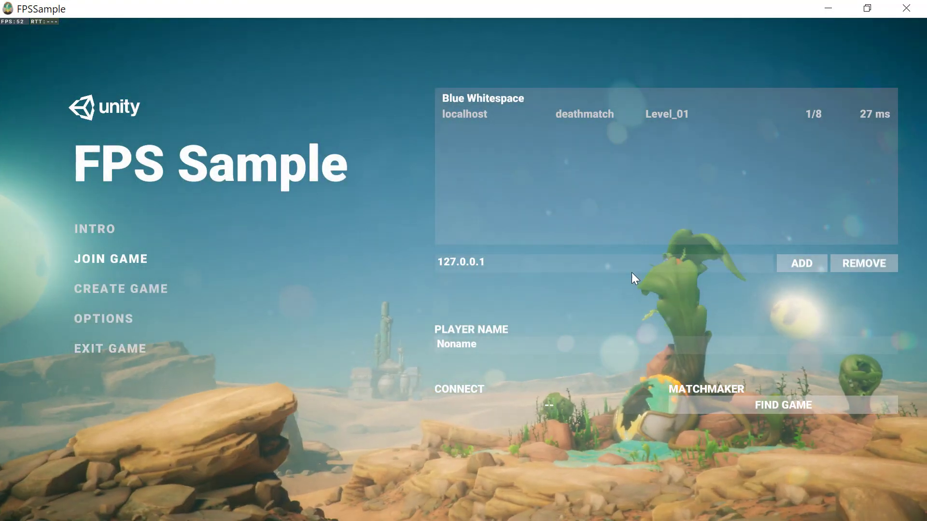
Join the localhost deathmatch game on Level_01 from the server list and enter the match.
{"action": "left_click", "coordinate": [566, 117]}
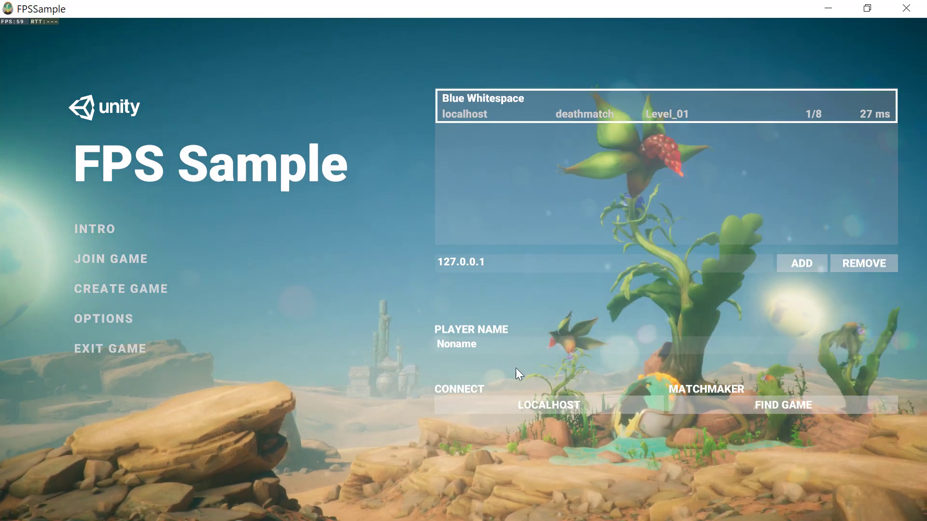
{"action": "left_click", "coordinate": [564, 407]}
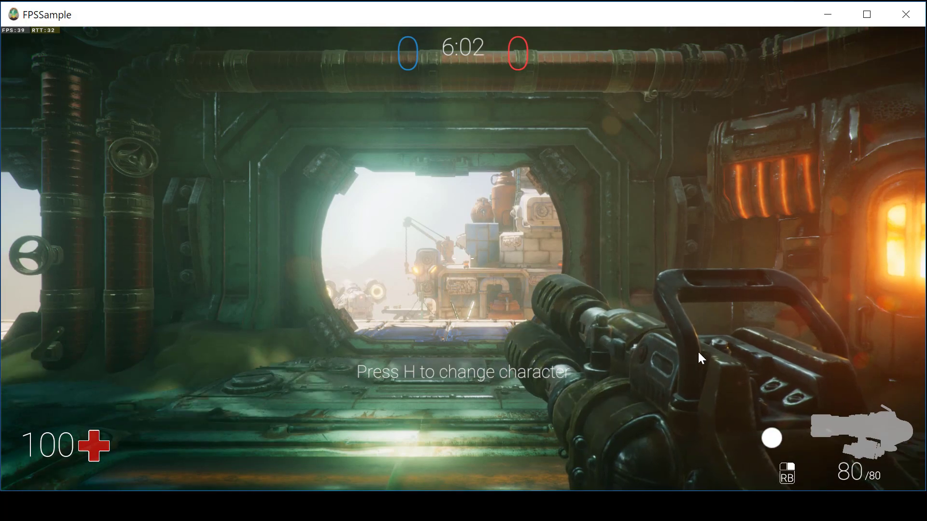
{"action": "left_click", "coordinate": [698, 352]}
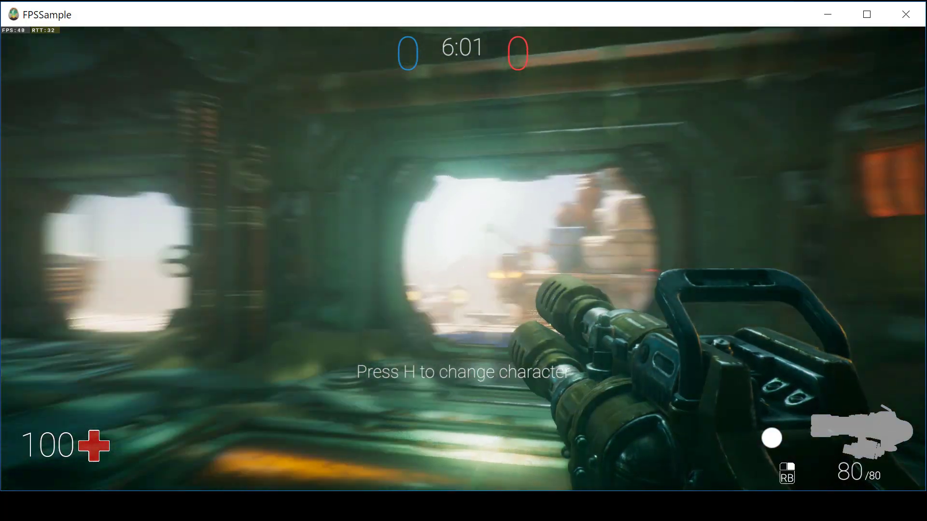
Walk the character out of the starting room, across the sand and into the neighbouring building, trying the weapon's secondary ability on the way.
{"action": "key", "text": "w"}
{"action": "key", "text": "w"}
{"action": "key", "text": "w"}
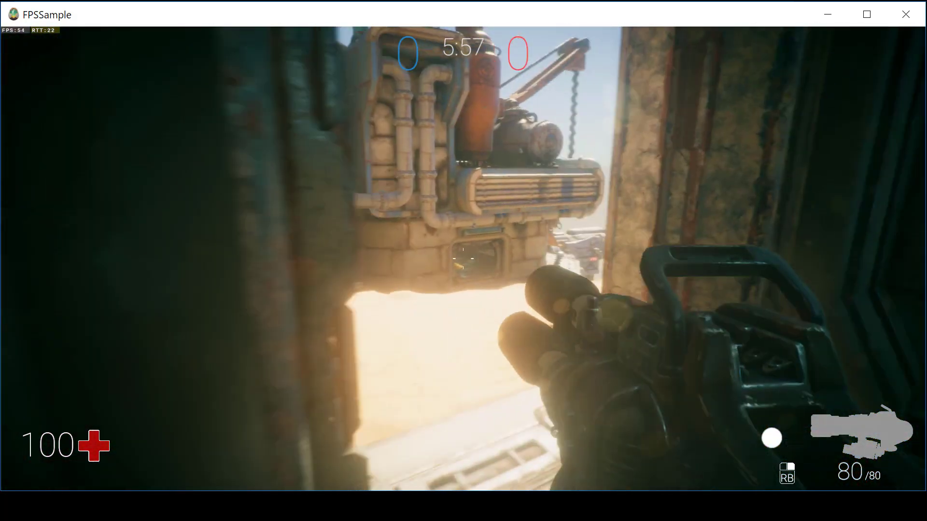
{"action": "right_click", "coordinate": [463, 258]}
{"action": "key", "text": "w"}
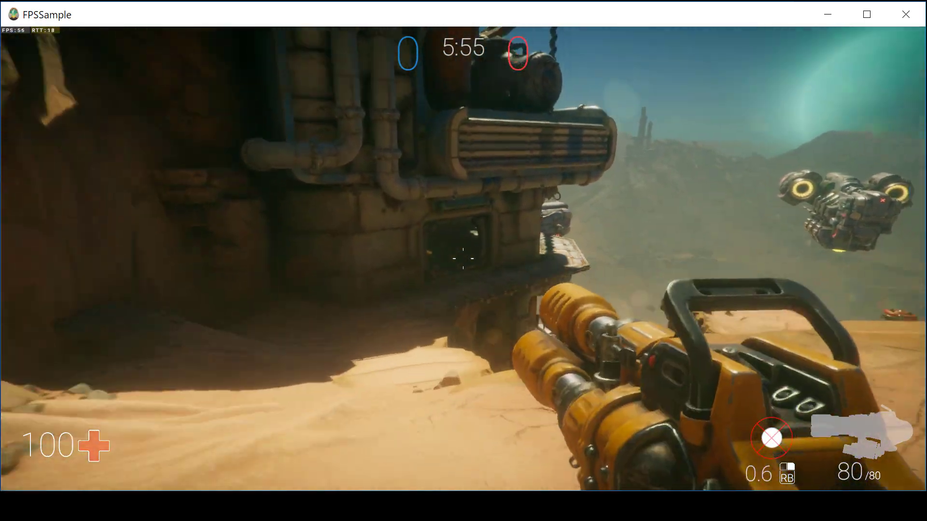
{"action": "key", "text": "w"}
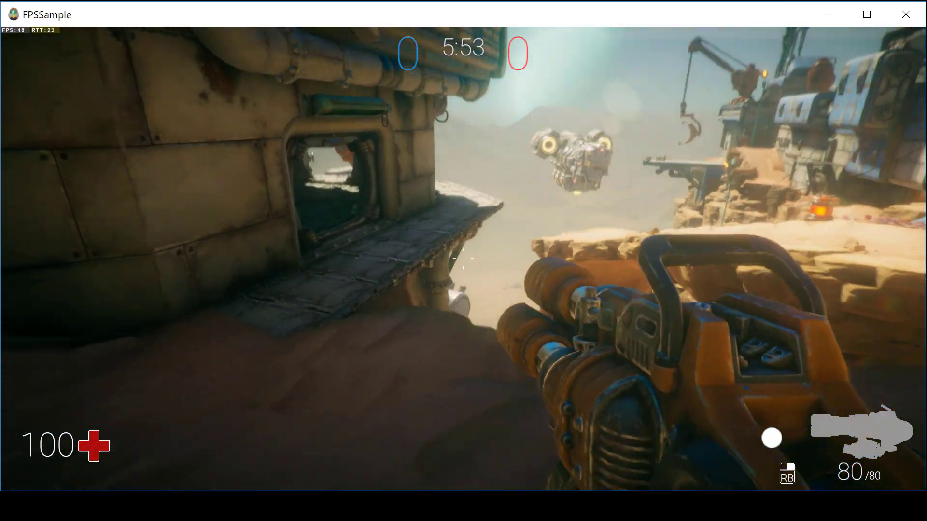
{"action": "key", "text": "w"}
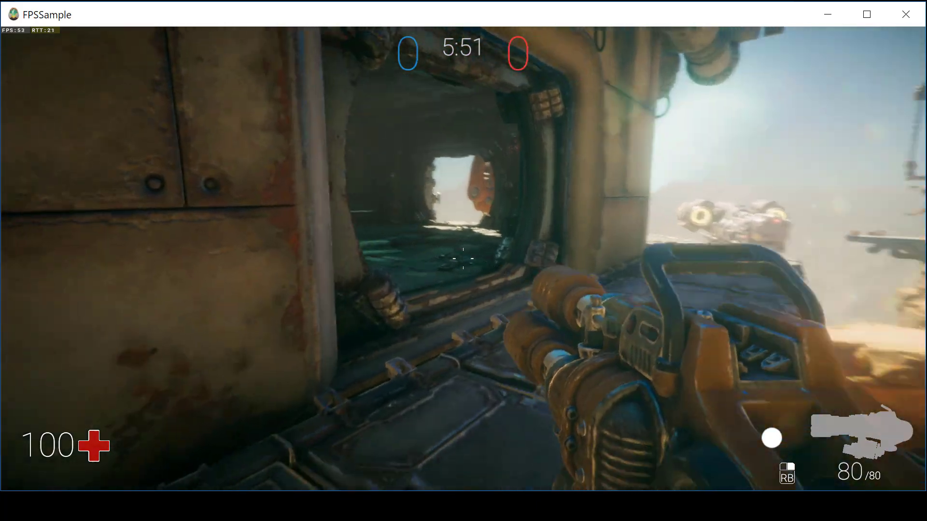
Leave the building through its round opening, head down into the rocky canyon and fire the weapon.
{"action": "key", "text": "w"}
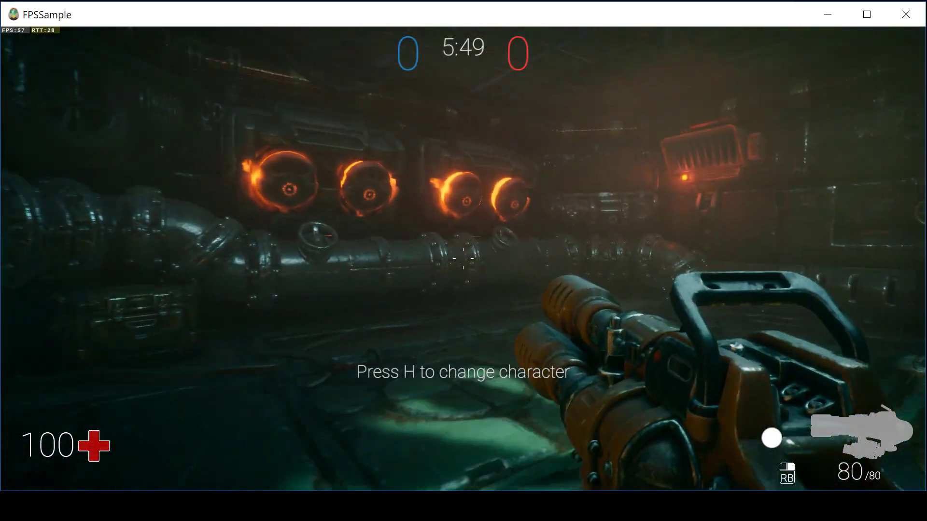
{"action": "key", "text": "w"}
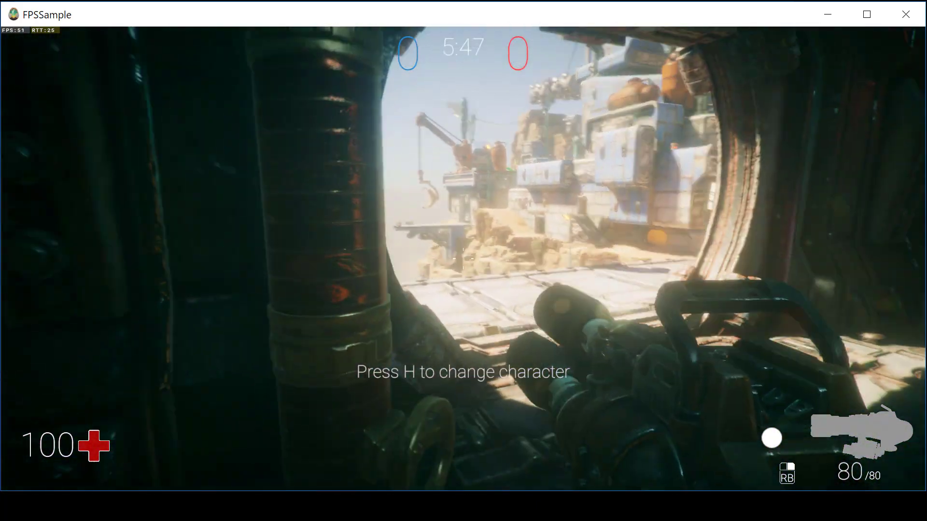
{"action": "key", "text": "w"}
{"action": "key", "text": "w"}
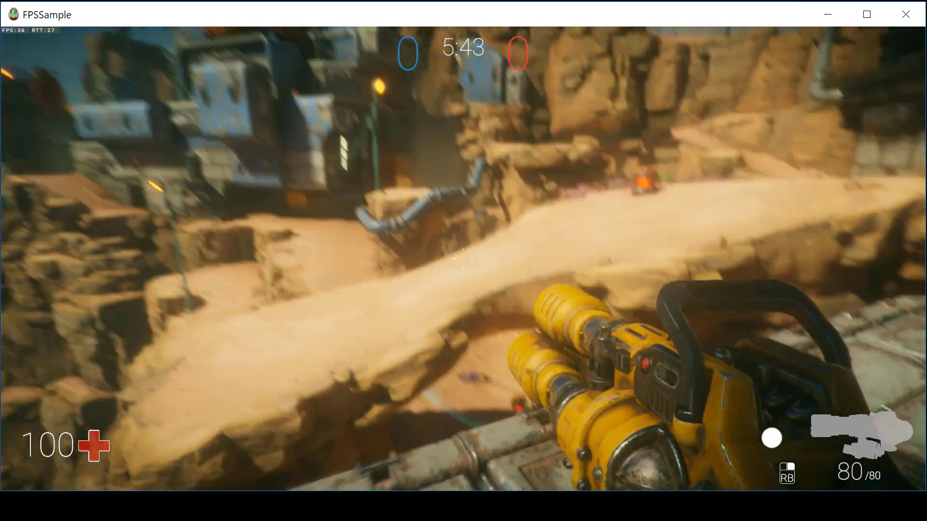
{"action": "key", "text": "w"}
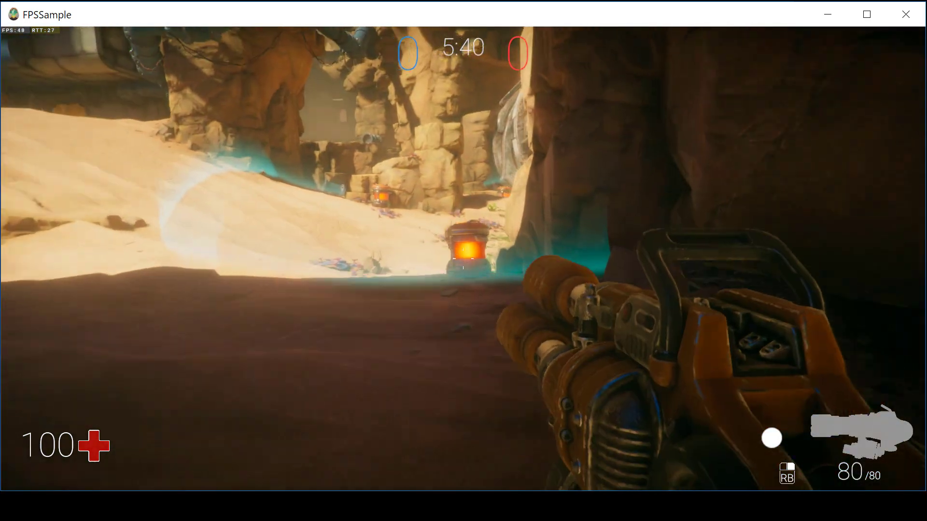
{"action": "key", "text": "w"}
{"action": "left_click", "coordinate": [462, 259]}
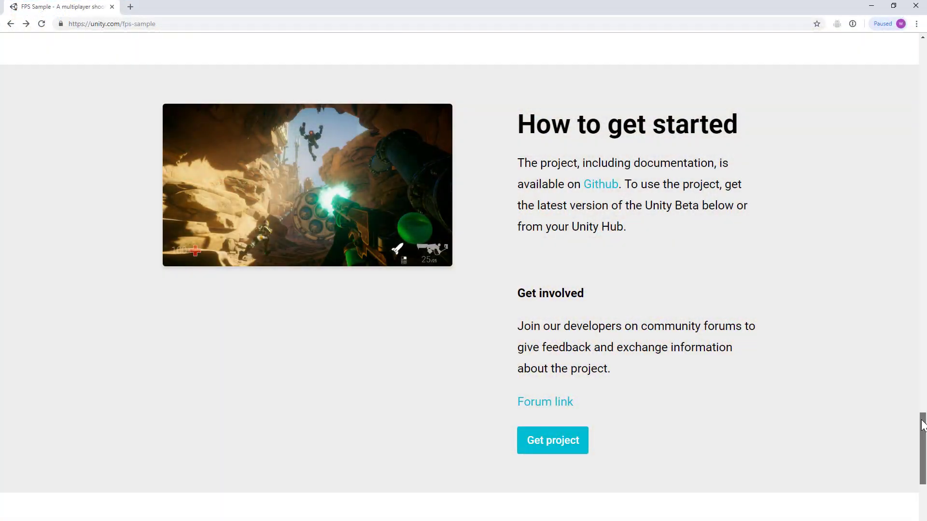
Switch to the browser's FPS Sample page and open the project's community forum from the Get involved section.
{"action": "left_click_drag", "start_coordinate": [922, 425], "coordinate": [923, 433]}
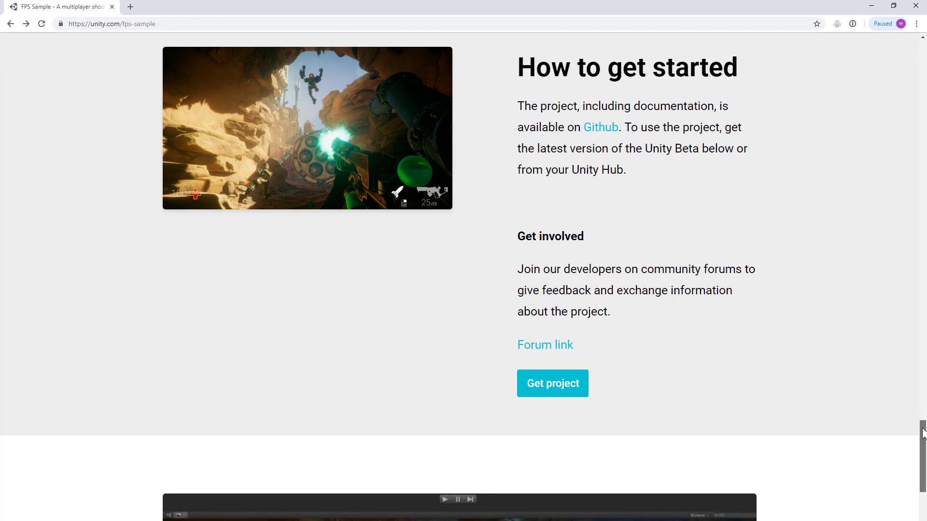
{"action": "left_click", "coordinate": [563, 346]}
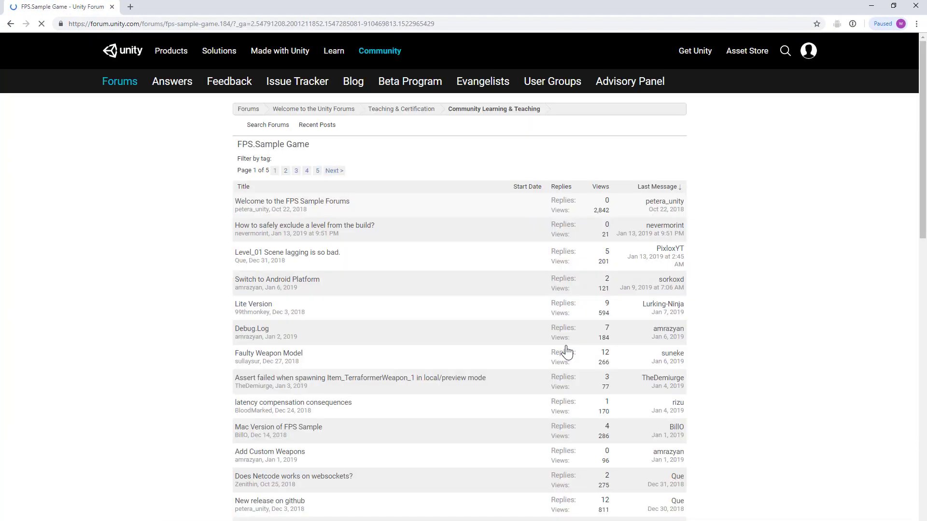